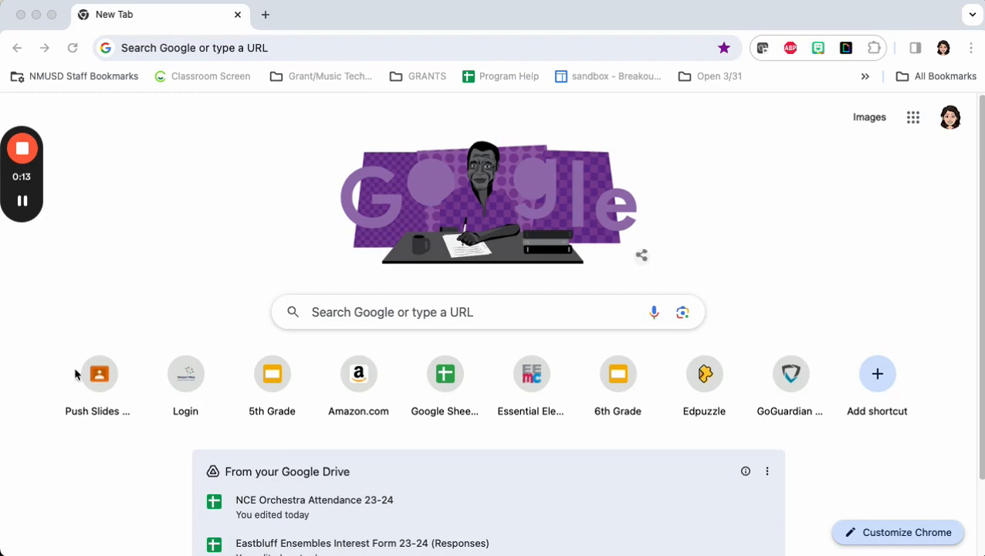
mouse_move(22, 203)
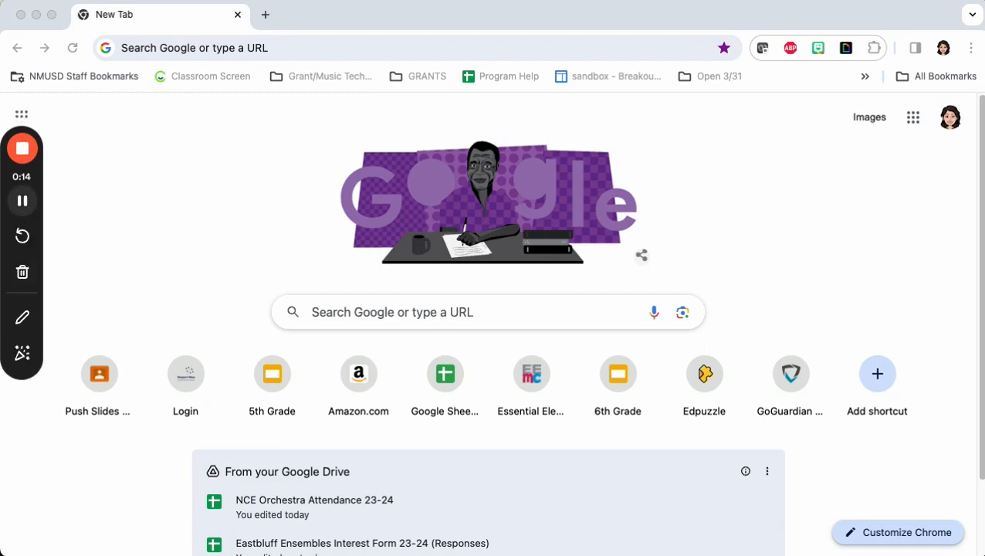
left_click(22, 324)
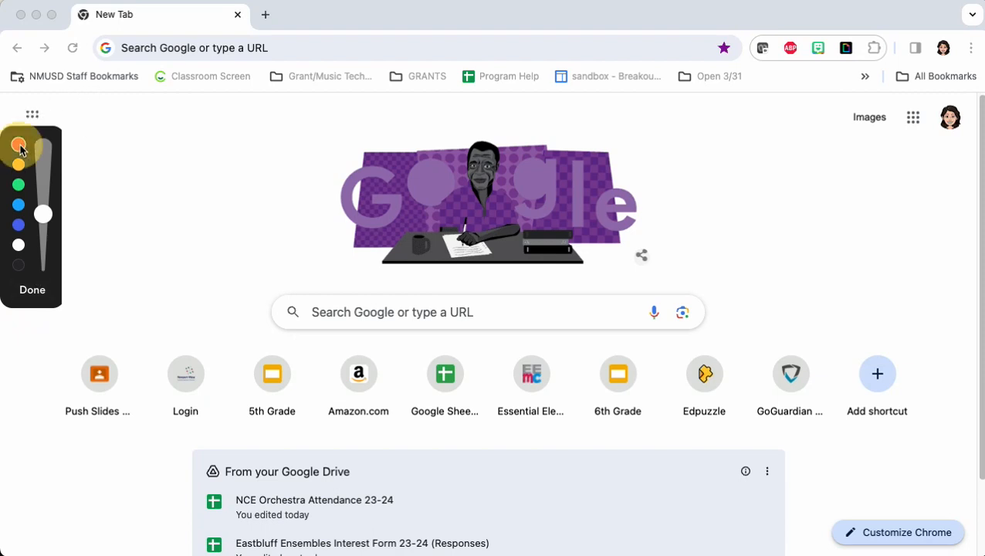
mouse_move(134, 62)
left_mouse_down()
mouse_move(8, 72)
mouse_move(167, 108)
mouse_move(41, 64)
left_mouse_up()
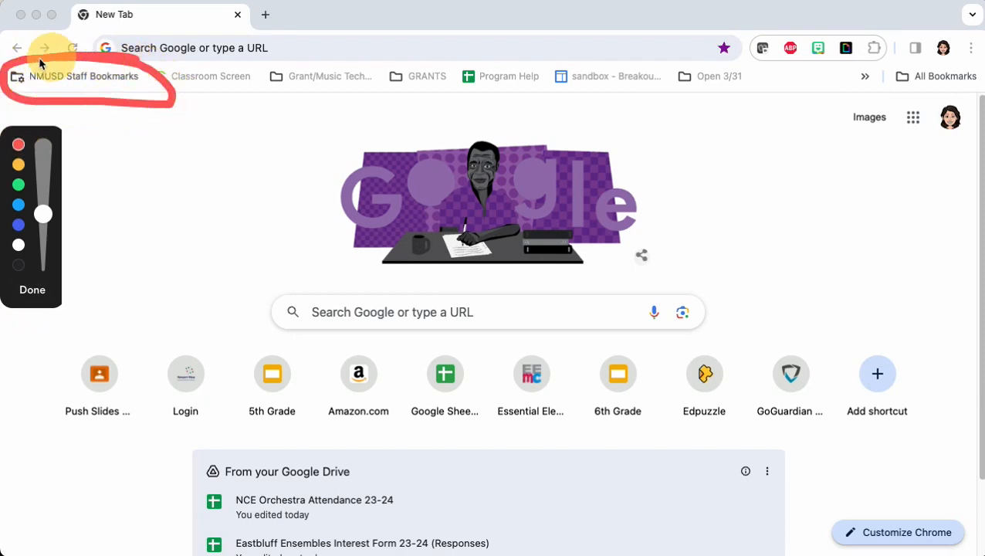
left_click(31, 294)
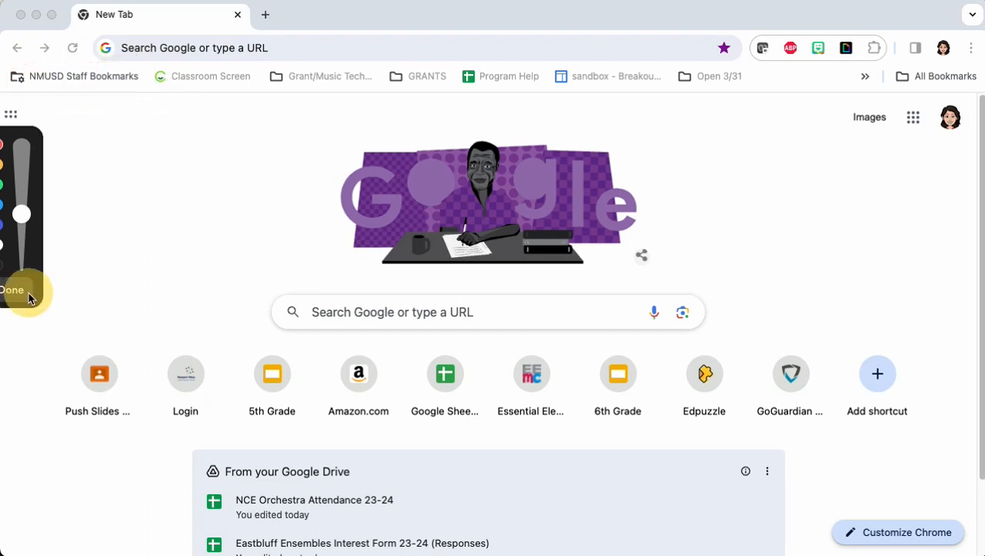
Step: Open the Newport-Mesa ClassLink home page from the NMUSD Staff Bookmarks folder
left_click(54, 78)
left_click(55, 106)
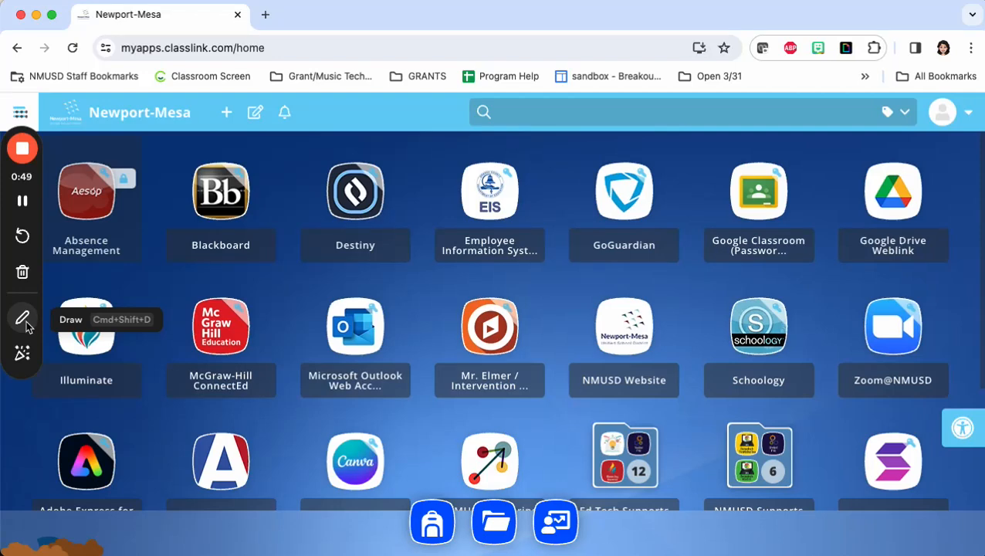
left_click(29, 327)
left_click(19, 145)
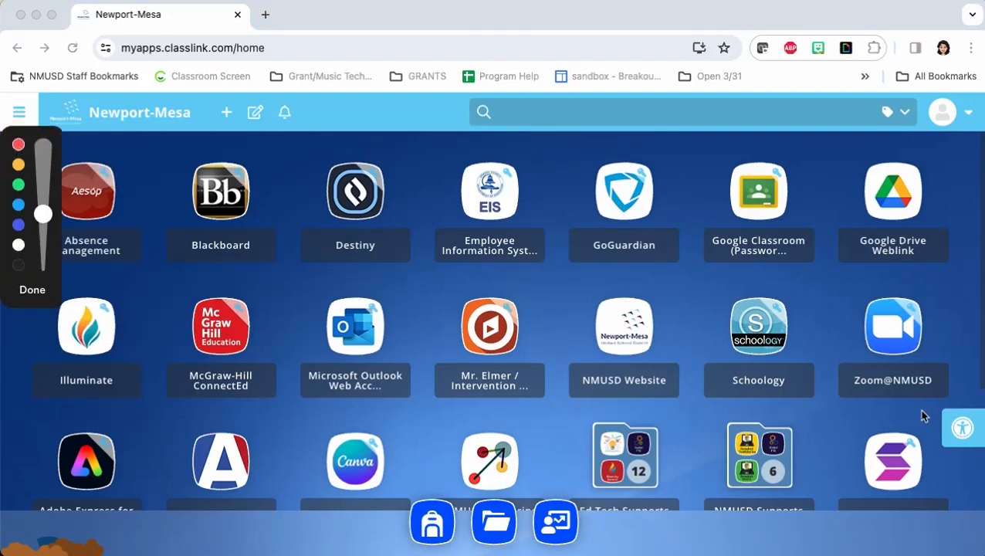
mouse_move(921, 418)
left_mouse_down()
mouse_move(965, 544)
mouse_move(835, 427)
left_mouse_up()
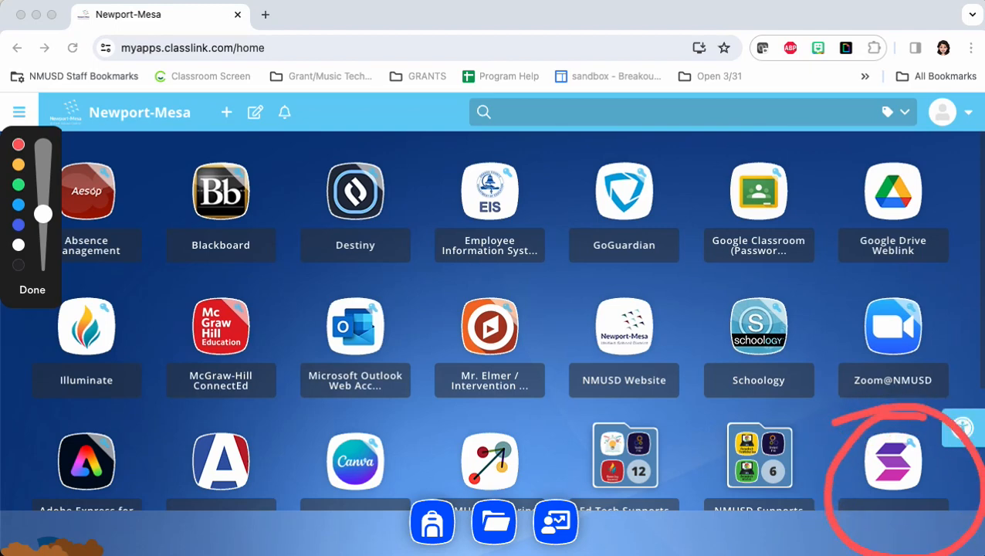
left_click(32, 291)
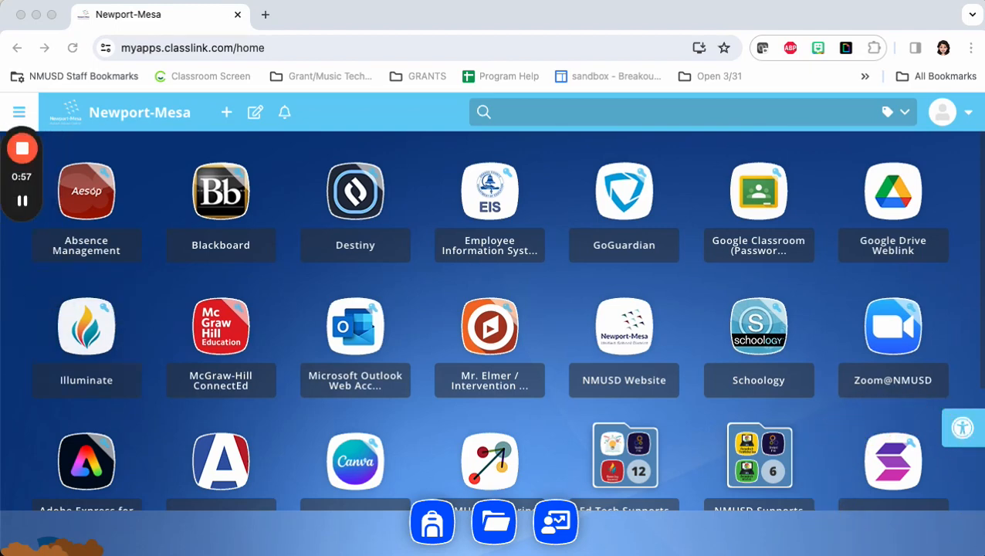
Step: Launch Soundtrap from the ClassLink apps and look over its Projects page
left_click(892, 474)
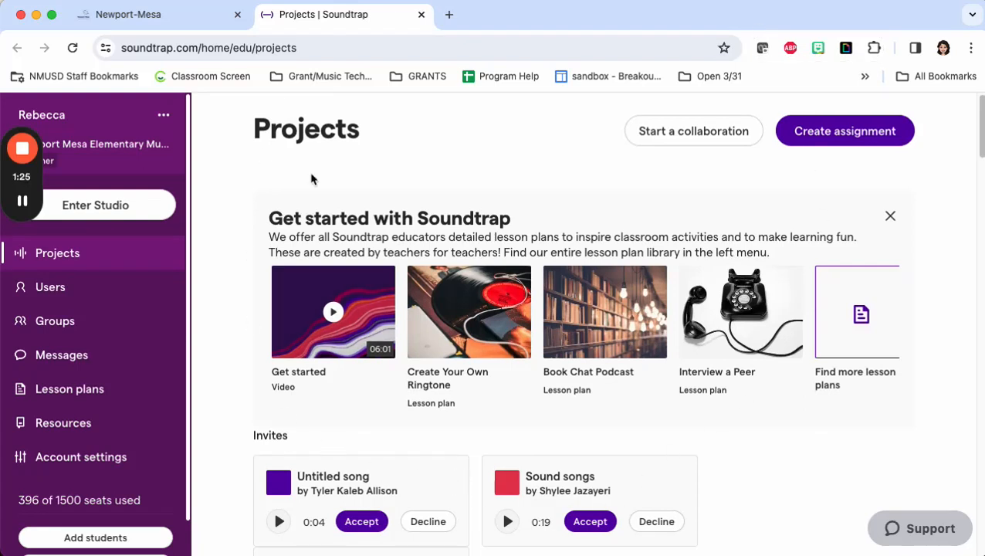
scroll(457, 306, "down", 10)
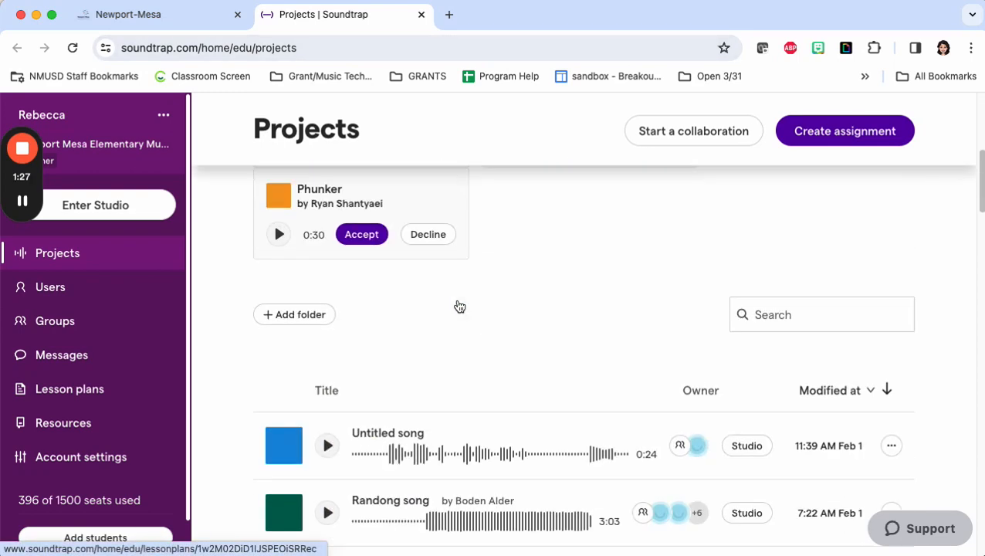
scroll(458, 306, "up", 10)
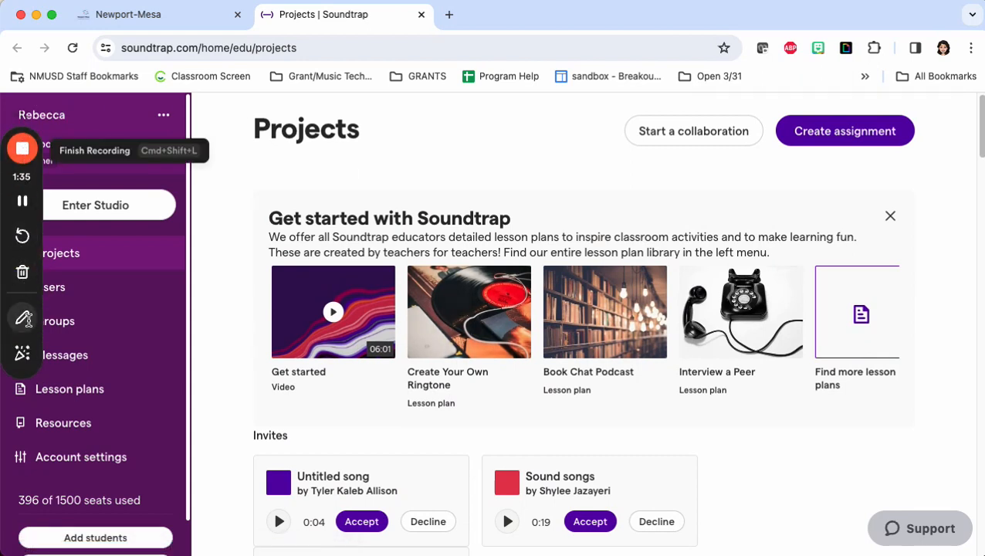
left_click(28, 323)
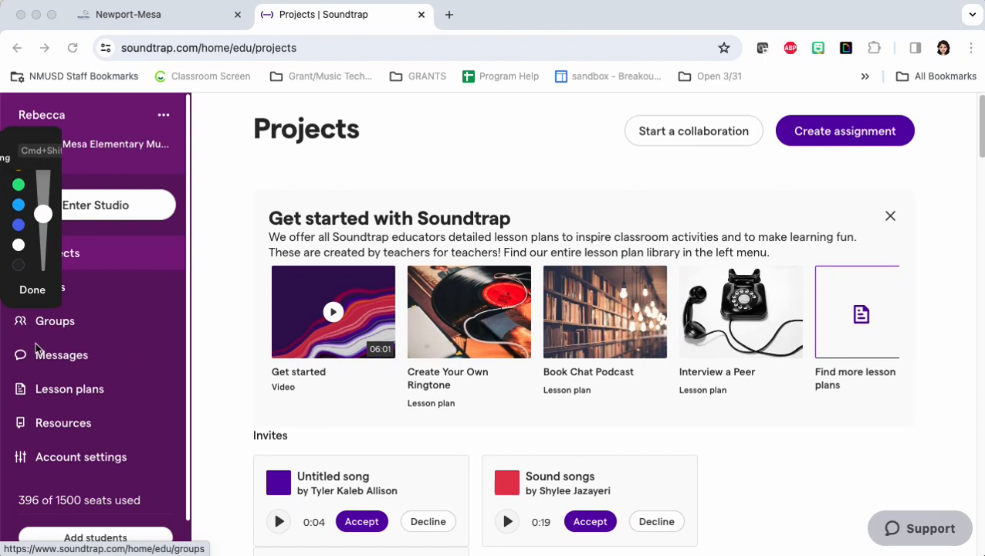
mouse_move(11, 336)
left_mouse_down()
mouse_move(193, 332)
mouse_move(23, 317)
mouse_move(6, 338)
left_mouse_up()
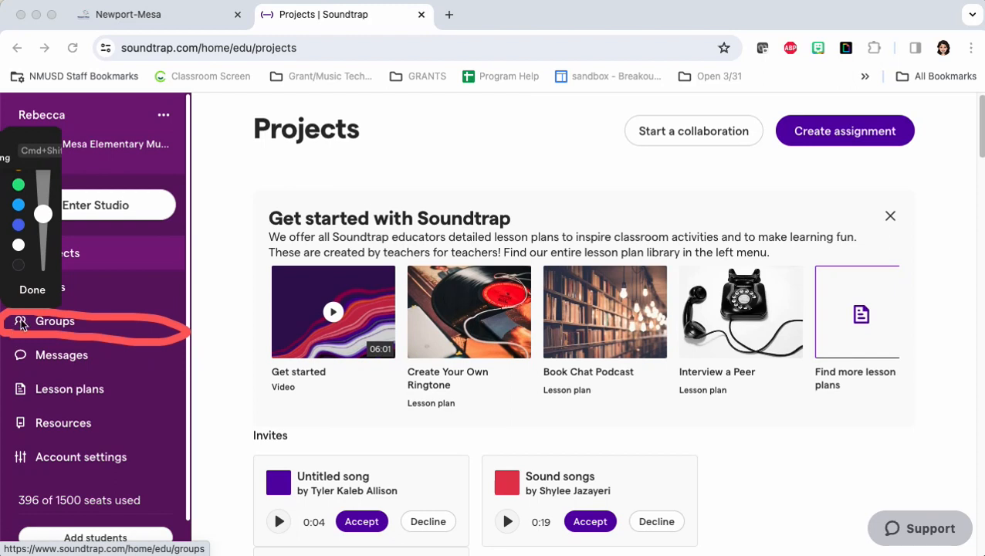
left_click(33, 290)
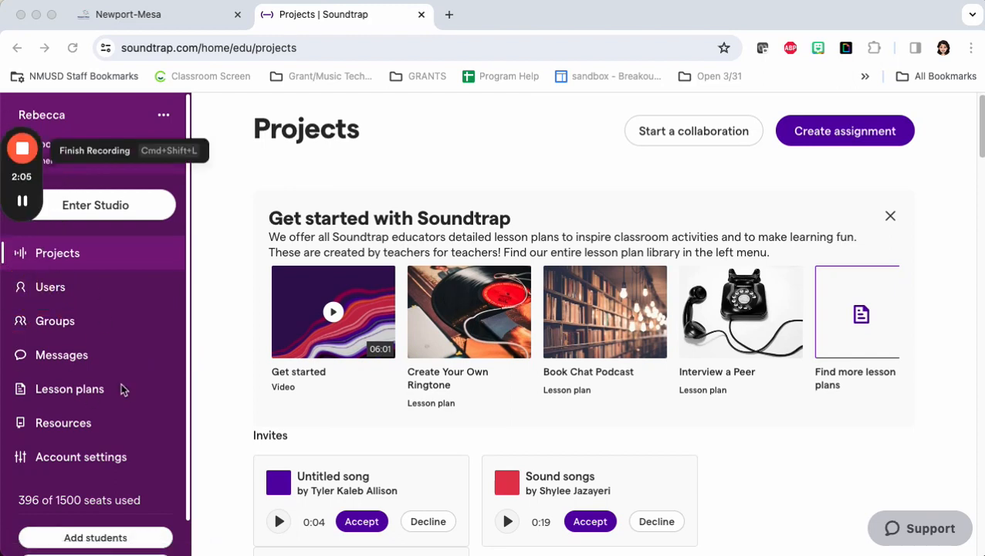
Step: Open the Groups page in Soundtrap and look through the list of own groups
left_click(54, 323)
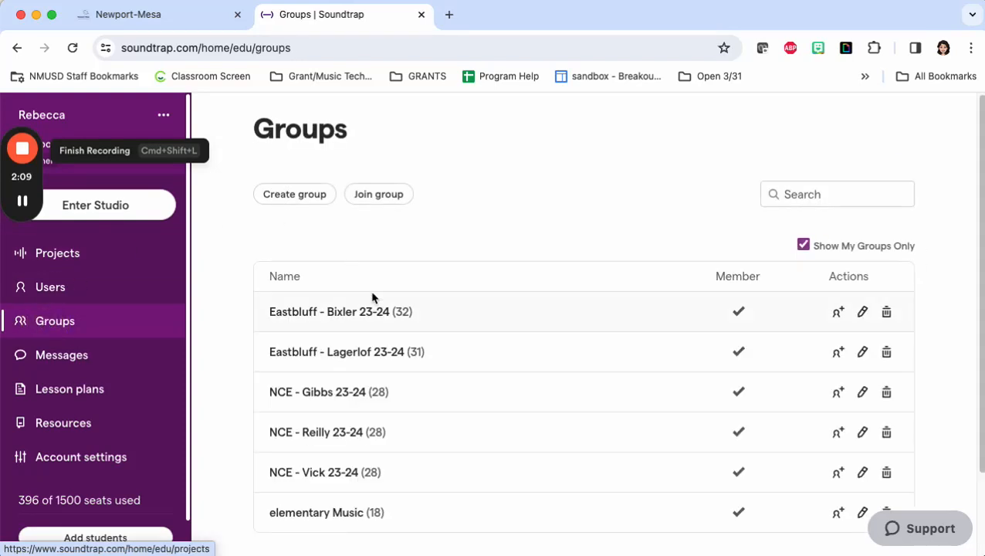
scroll(373, 293, "down", 2)
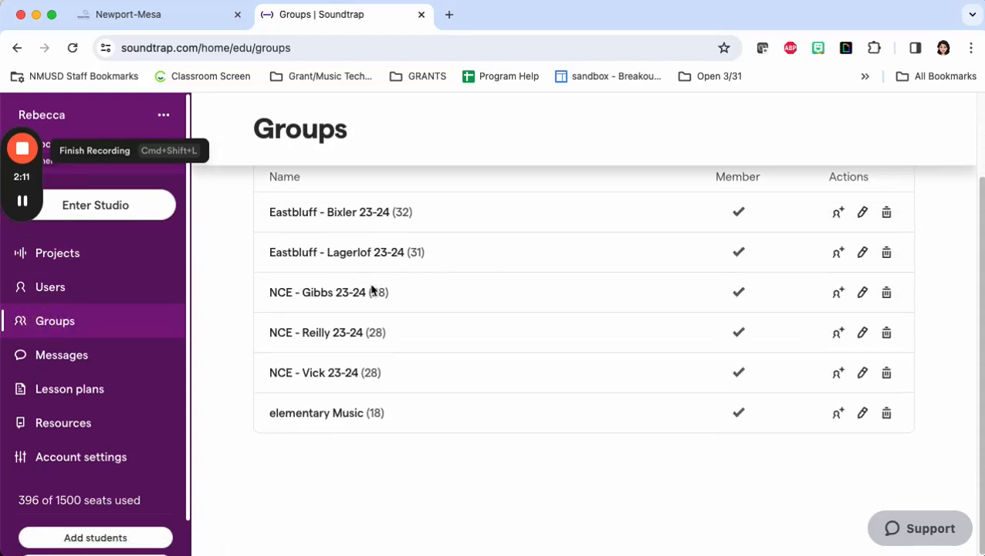
scroll(371, 289, "up", 3)
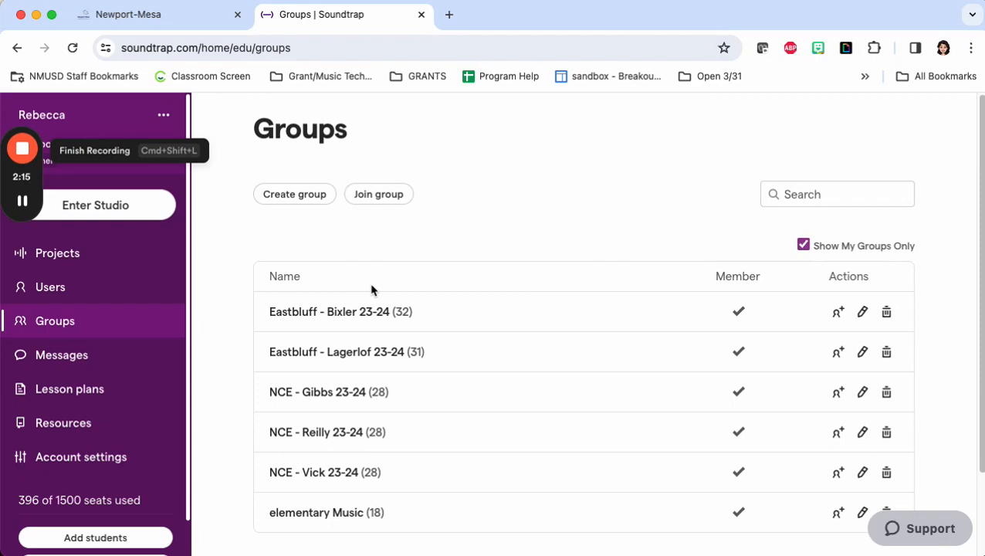
scroll(370, 289, "down", 2)
scroll(371, 290, "up", 2)
mouse_move(33, 222)
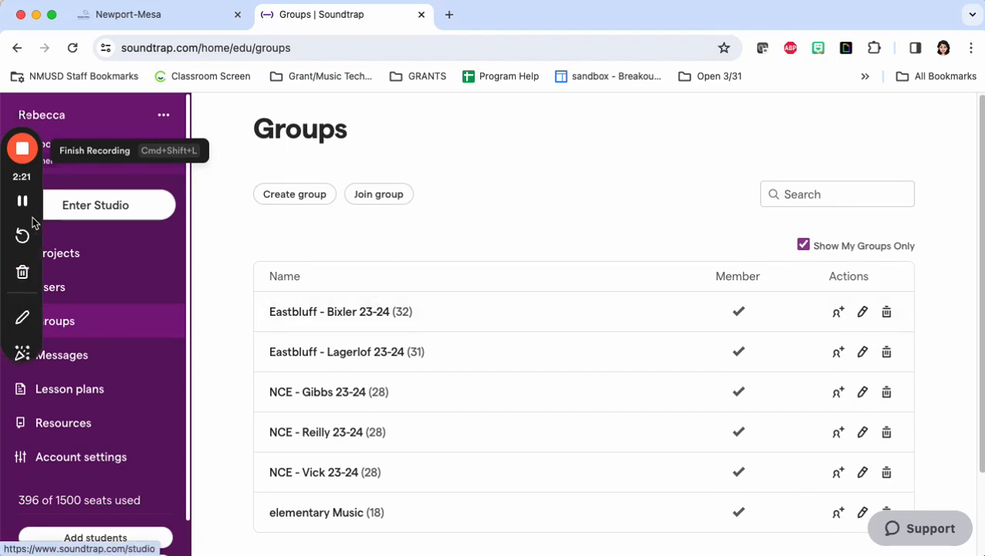
left_click(22, 317)
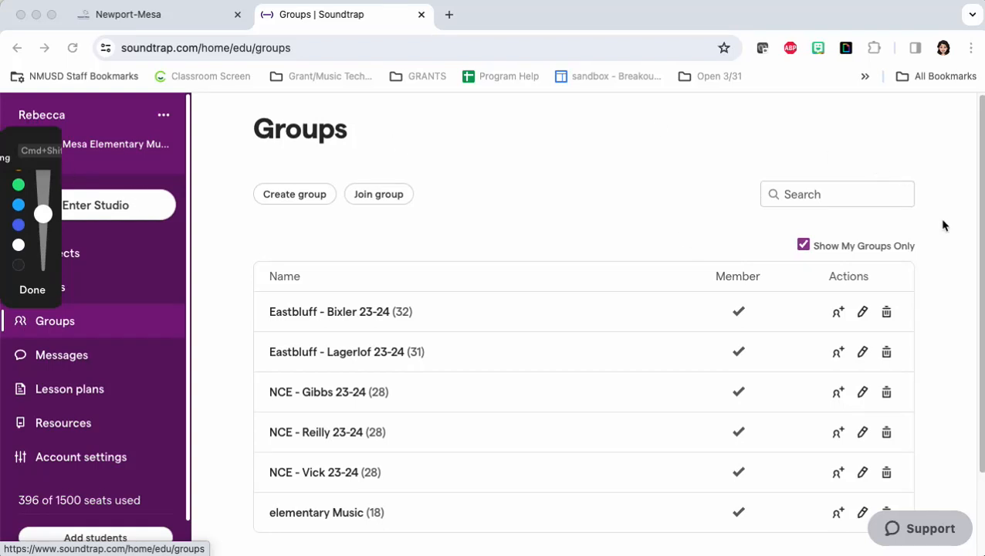
mouse_move(944, 221)
left_mouse_down()
mouse_move(807, 221)
mouse_move(932, 265)
mouse_move(938, 215)
left_mouse_up()
left_click_drag(823, 257, 927, 267)
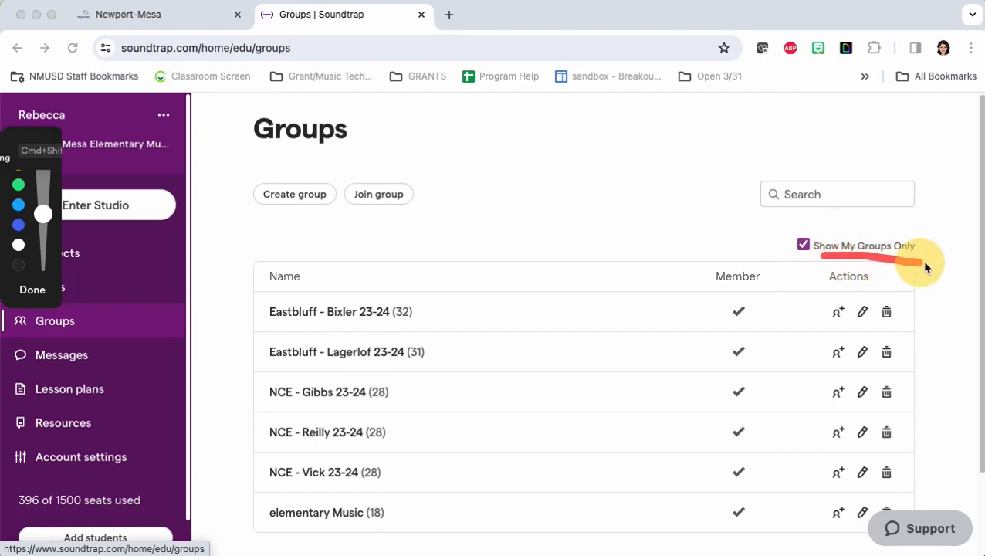
left_click(38, 296)
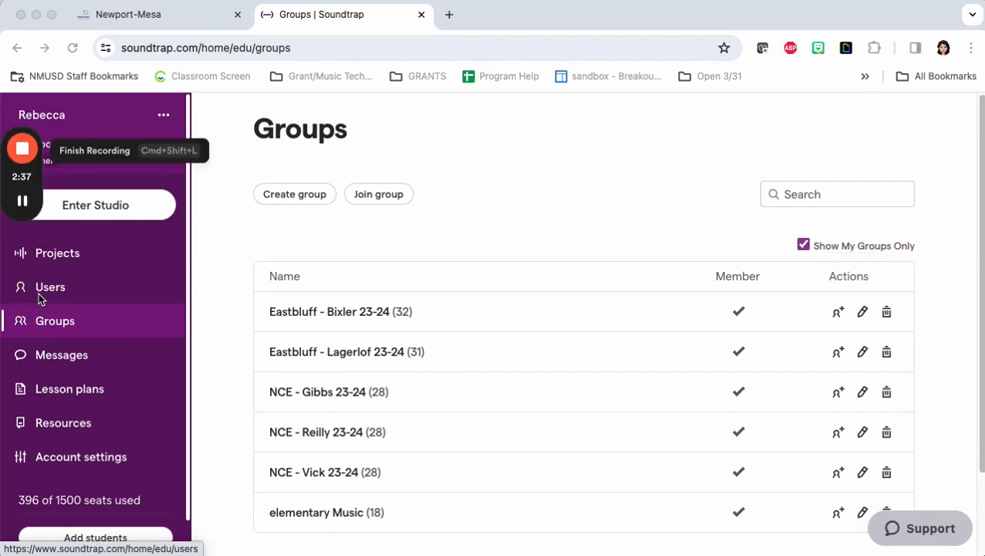
Step: Browse the full list of groups with Show My Groups Only turned off, and turn that filter back on
left_click(804, 244)
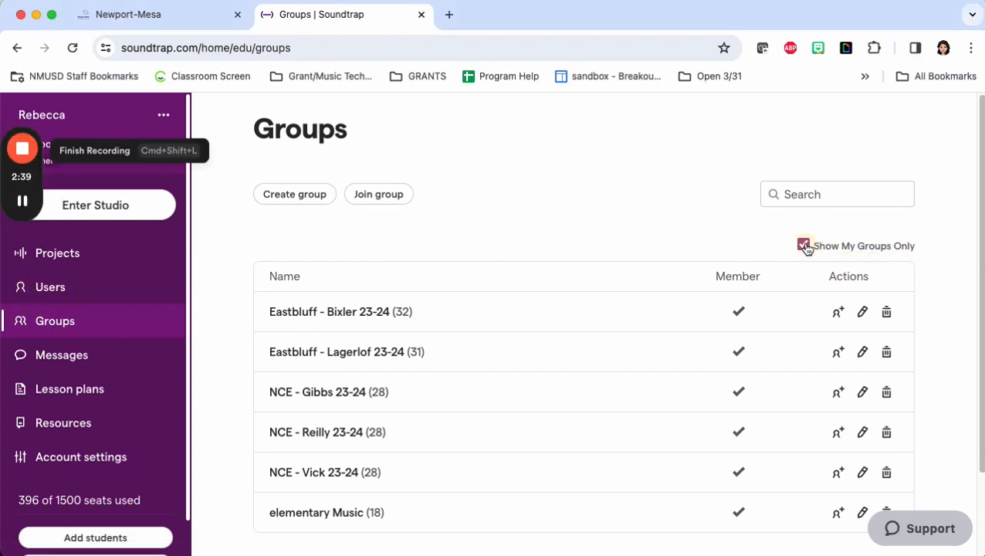
scroll(806, 246, "down", 10)
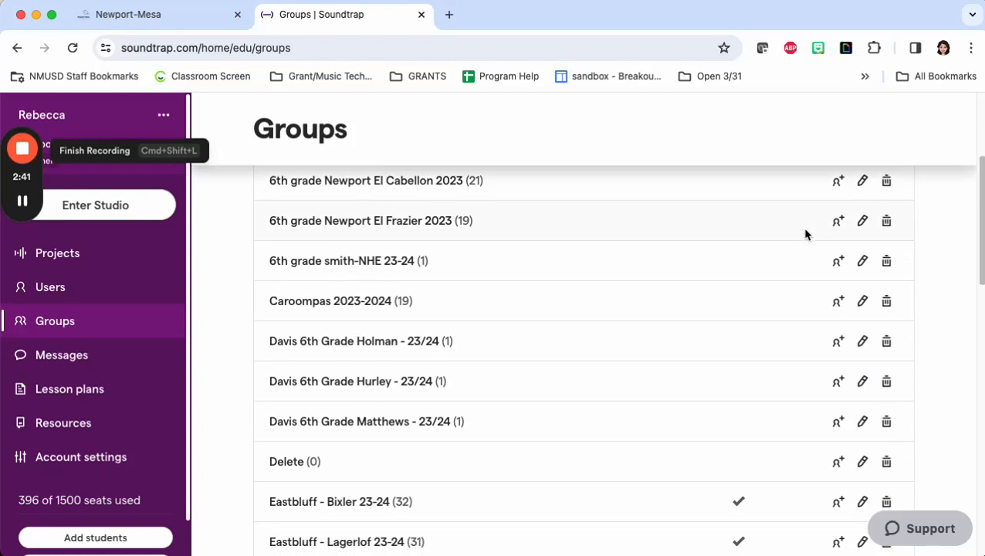
scroll(806, 235, "down", 4)
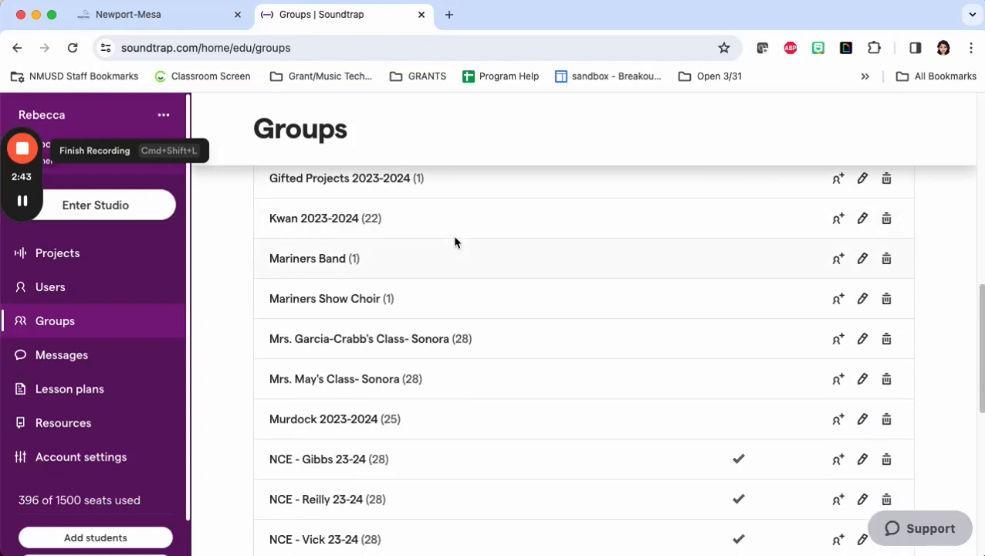
scroll(513, 517, "down", 3)
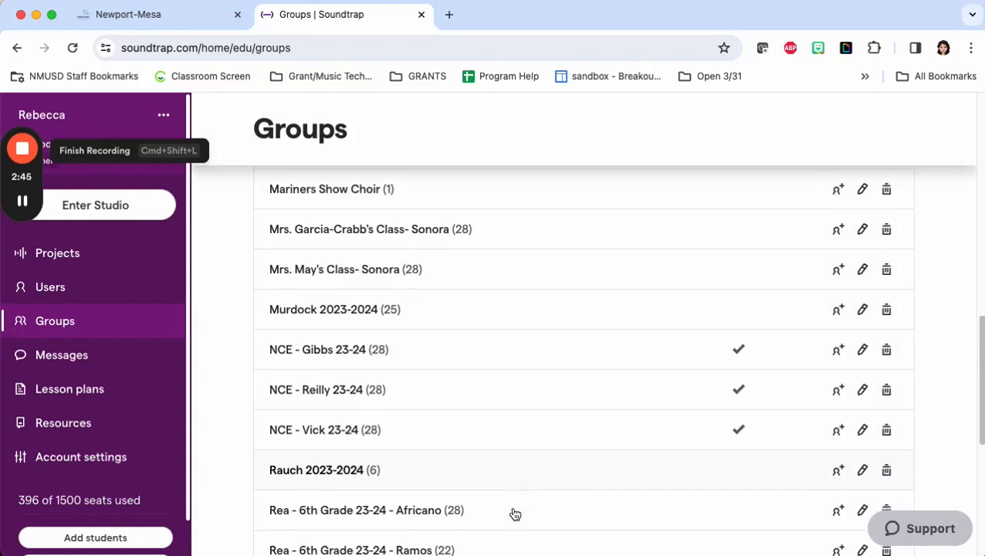
scroll(363, 407, "down", 3)
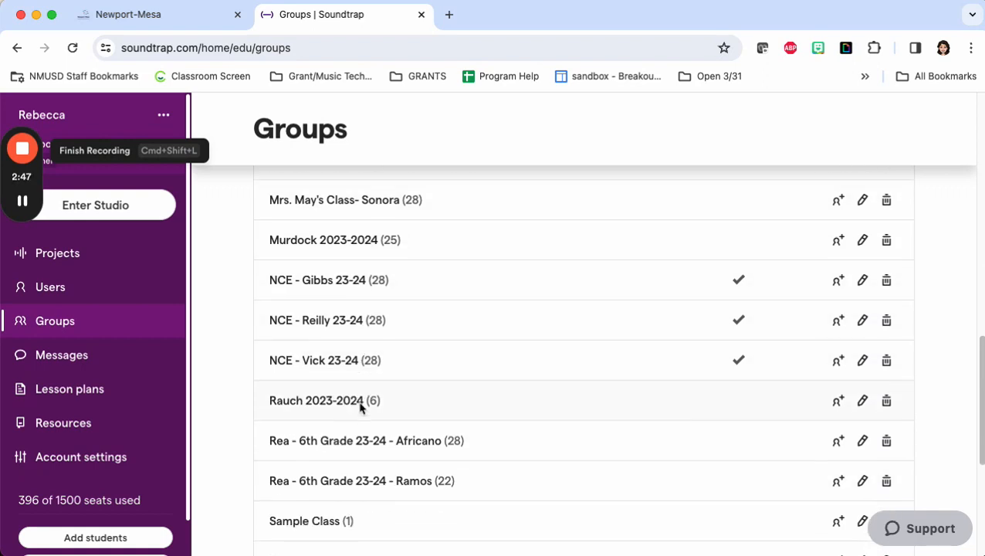
scroll(359, 407, "down", 3)
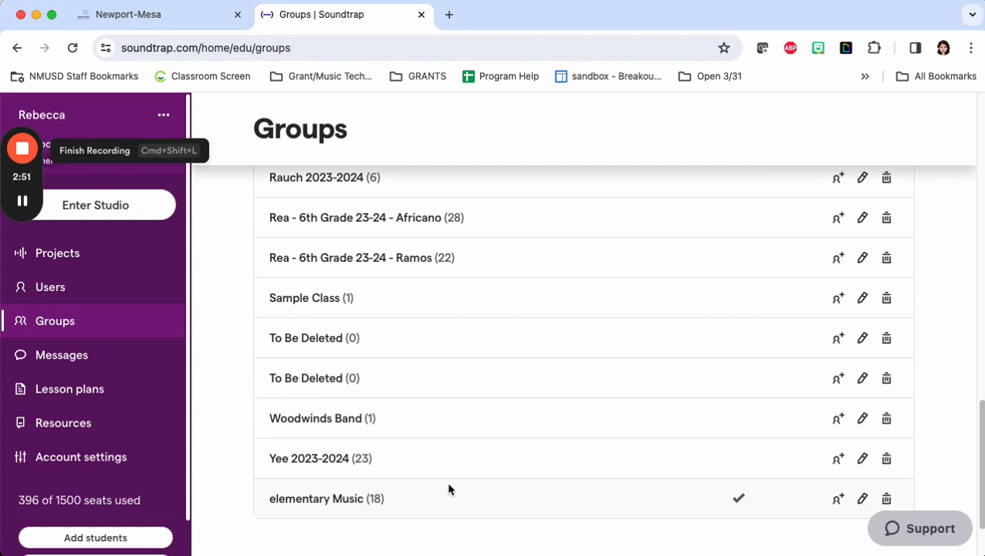
scroll(448, 488, "up", 1)
scroll(447, 488, "up", 15)
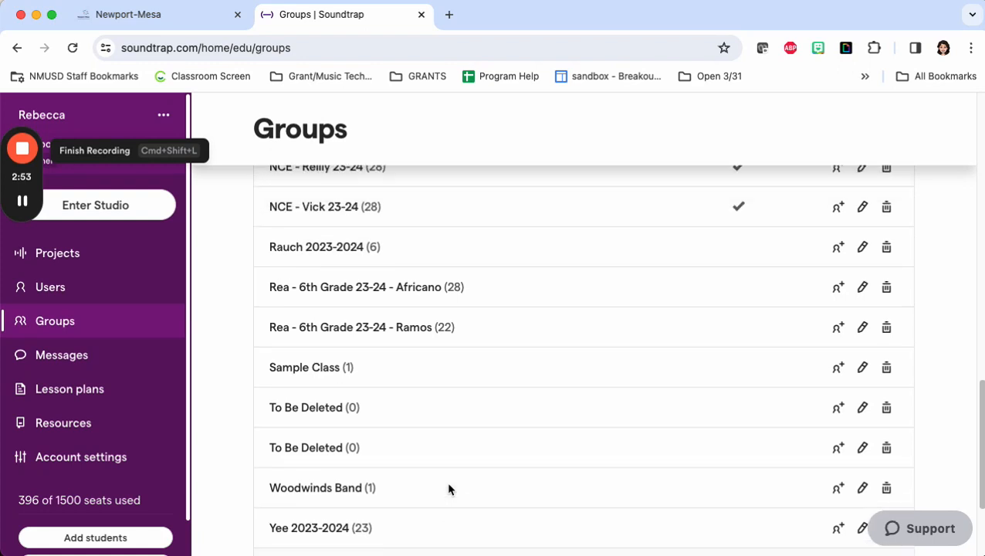
scroll(448, 488, "up", 6)
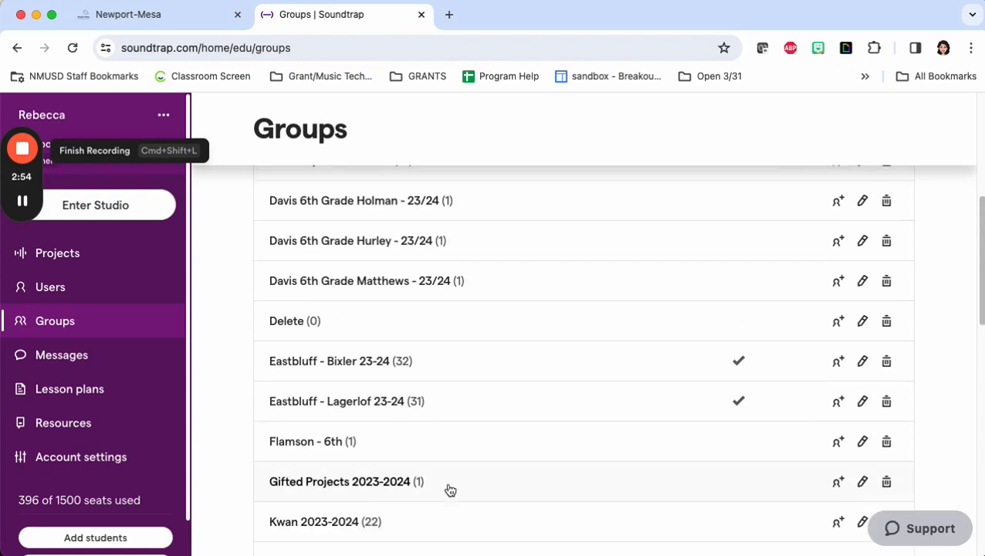
scroll(450, 489, "up", 2)
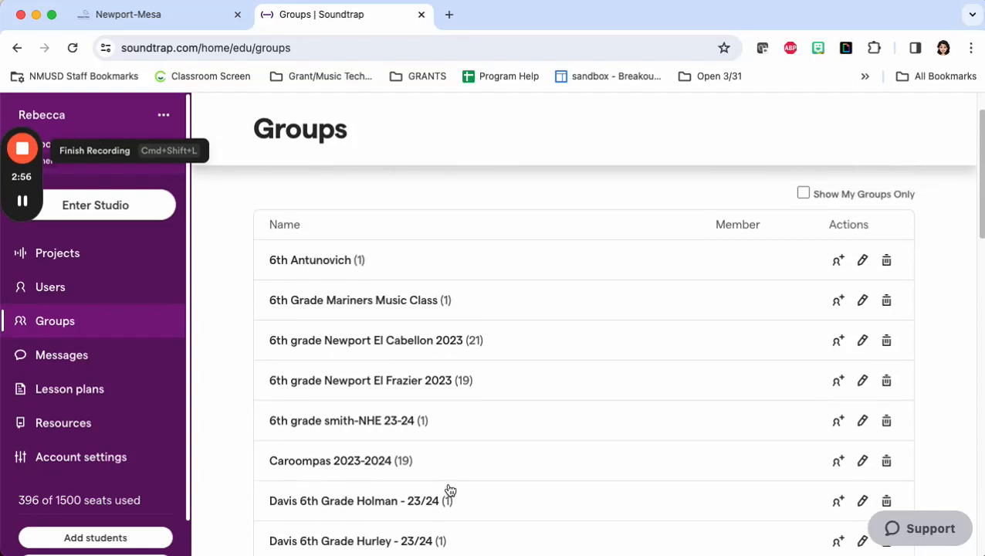
scroll(450, 490, "down", 5)
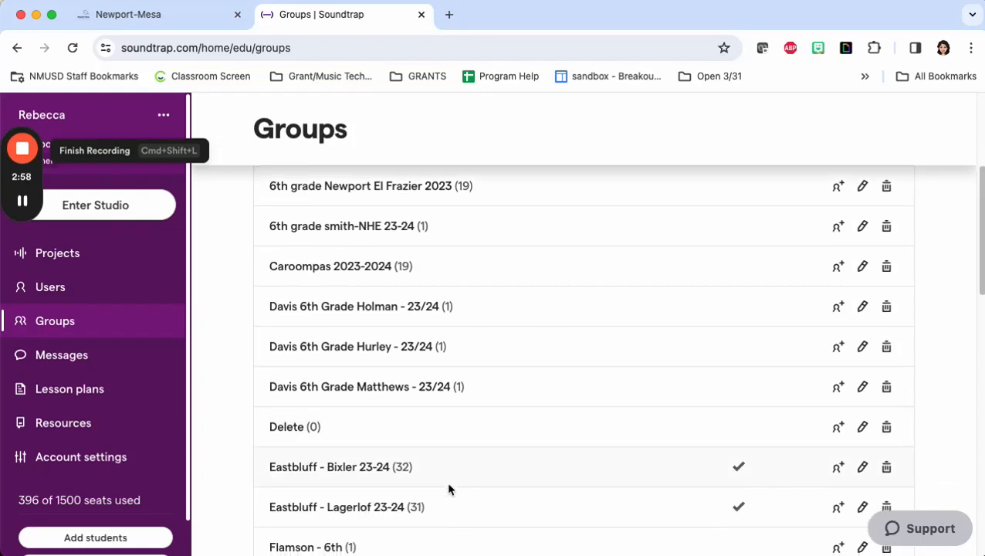
scroll(428, 299, "up", 1)
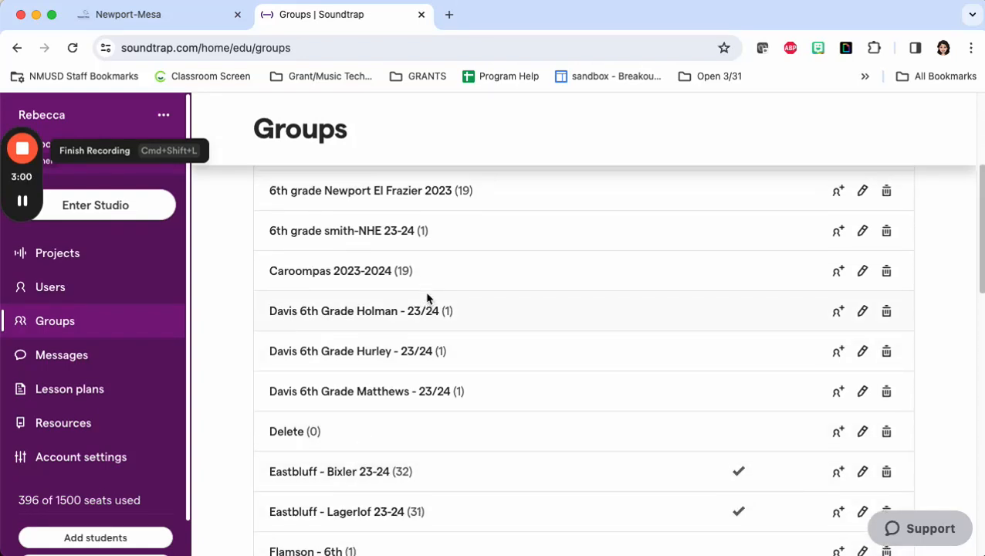
scroll(428, 299, "up", 4)
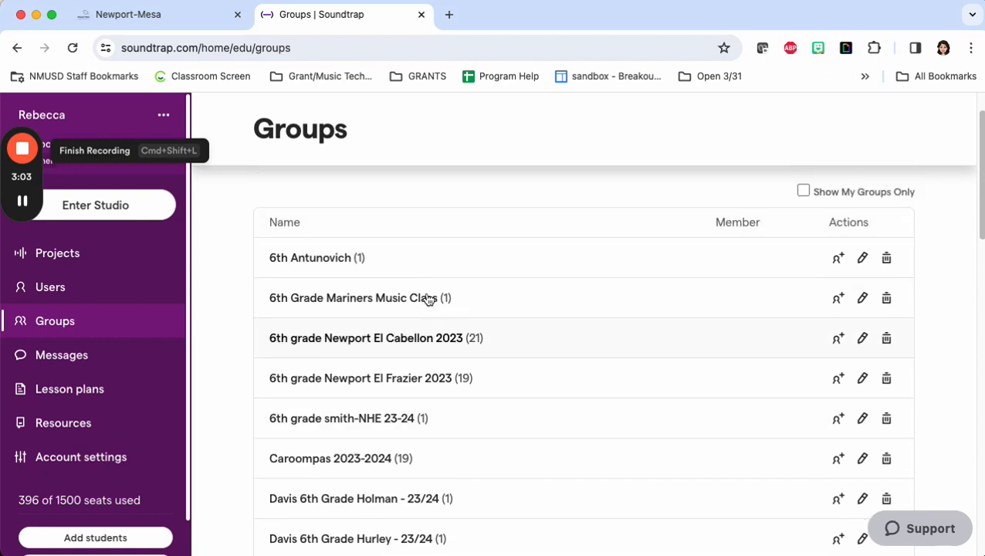
scroll(428, 298, "up", 2)
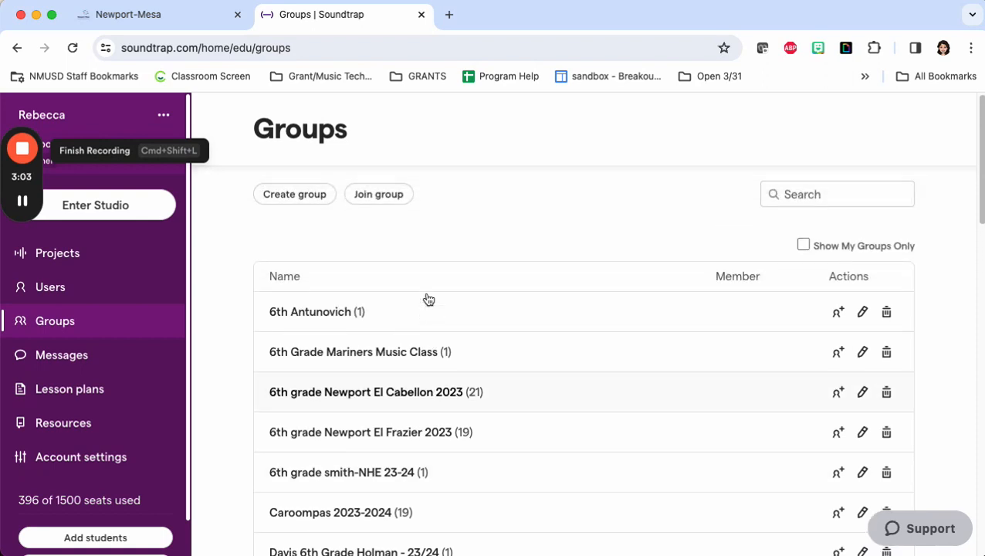
left_click(803, 246)
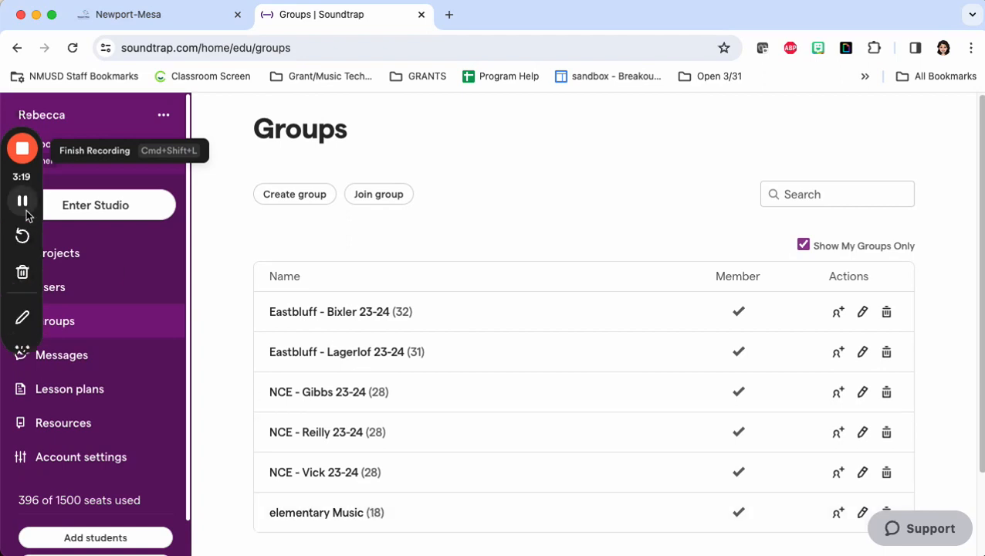
left_click(24, 319)
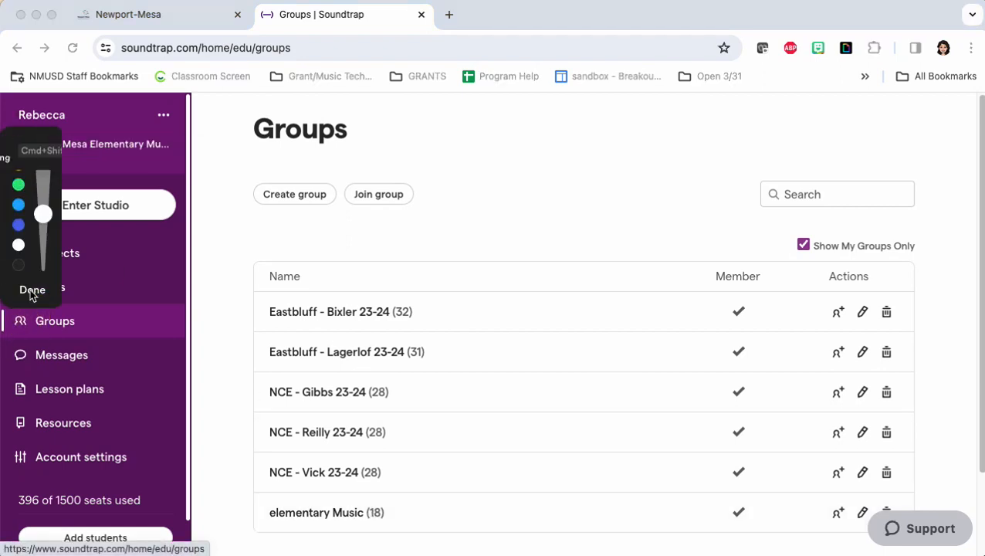
mouse_move(329, 160)
left_mouse_down()
mouse_move(249, 184)
mouse_move(340, 220)
mouse_move(267, 177)
left_mouse_up()
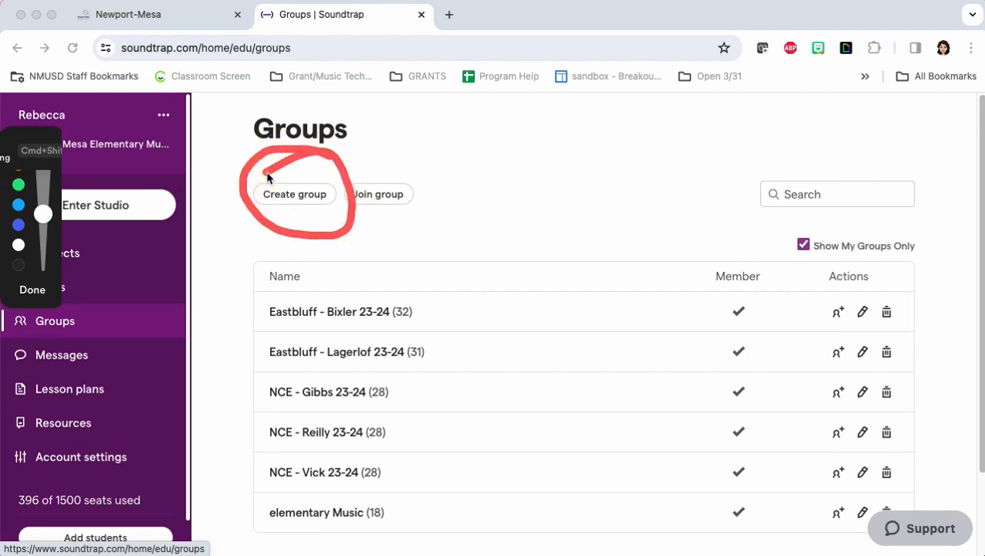
left_click(32, 289)
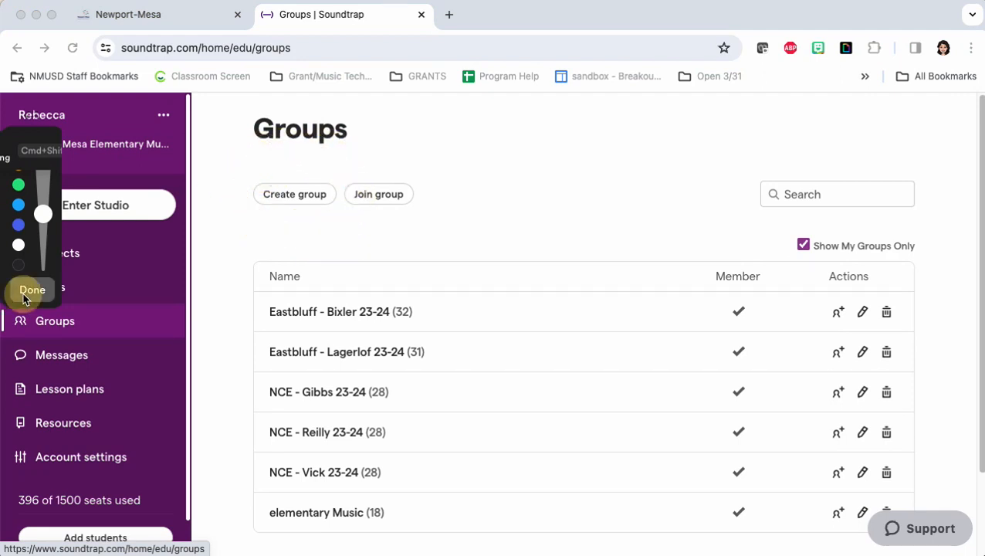
Step: Create a group named with the school code NCE, the class teacher's surname and 23-24, with Add me to this group enabled
left_click(279, 194)
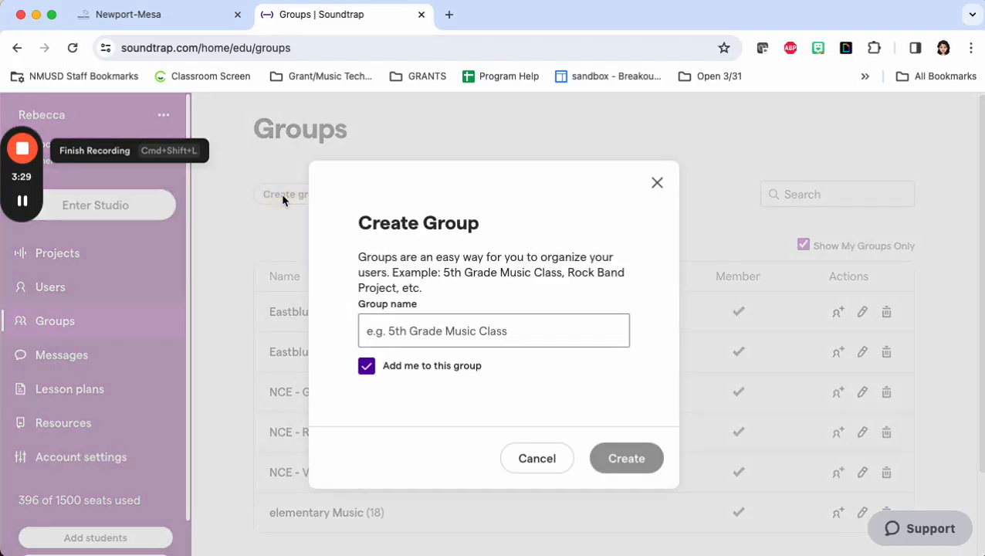
left_click(452, 330)
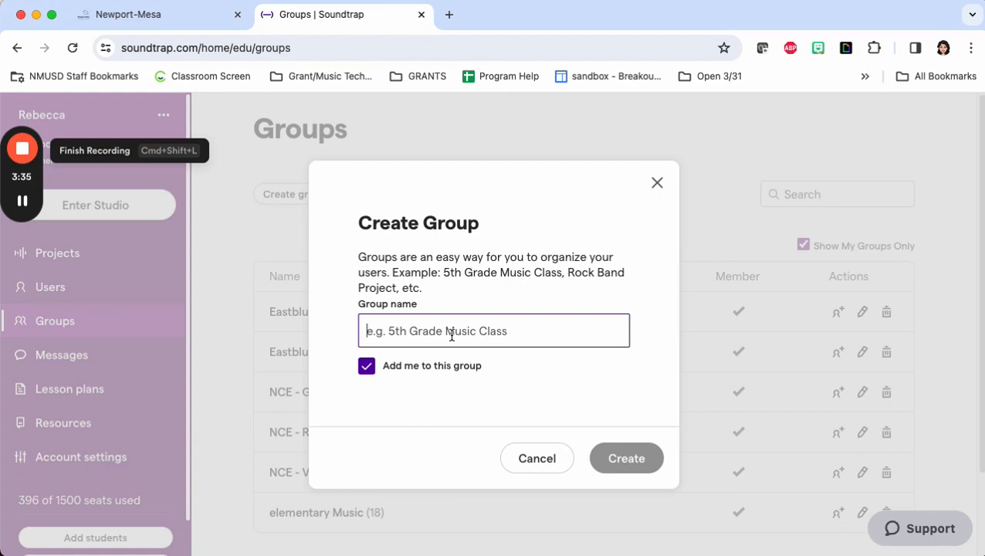
type("NC")
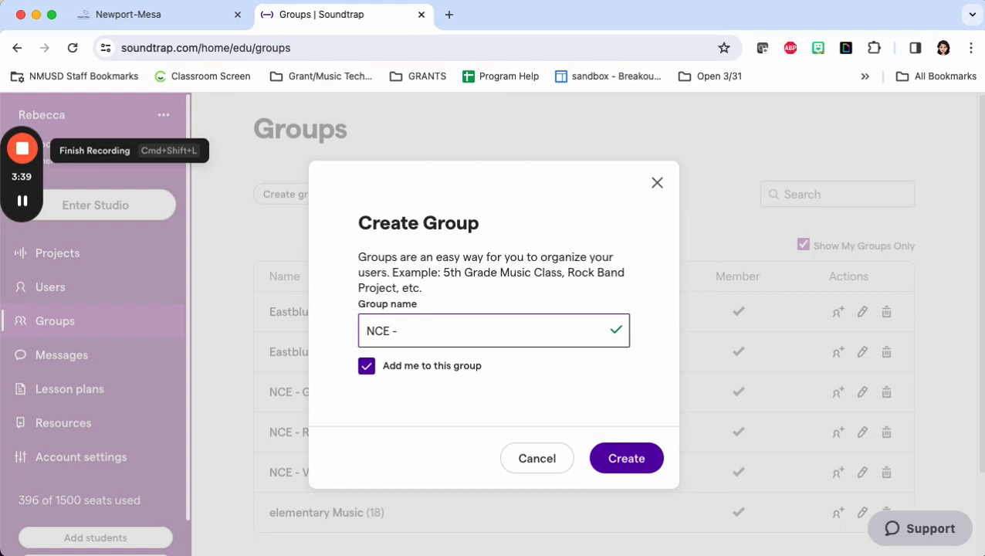
type("E - SMith")
key("BackSpace")
key("BackSpace")
key("BackSpace")
type("mith 23-24")
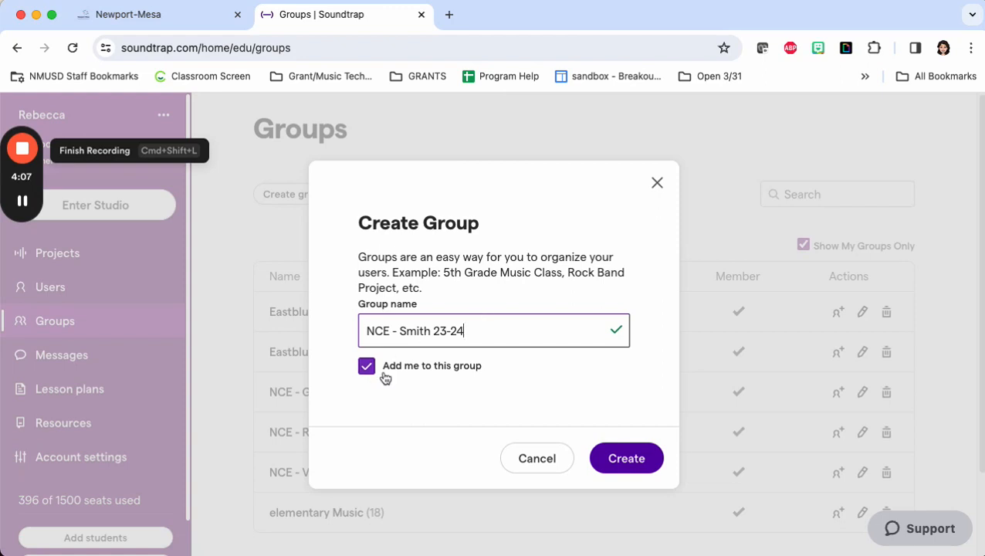
left_click(639, 467)
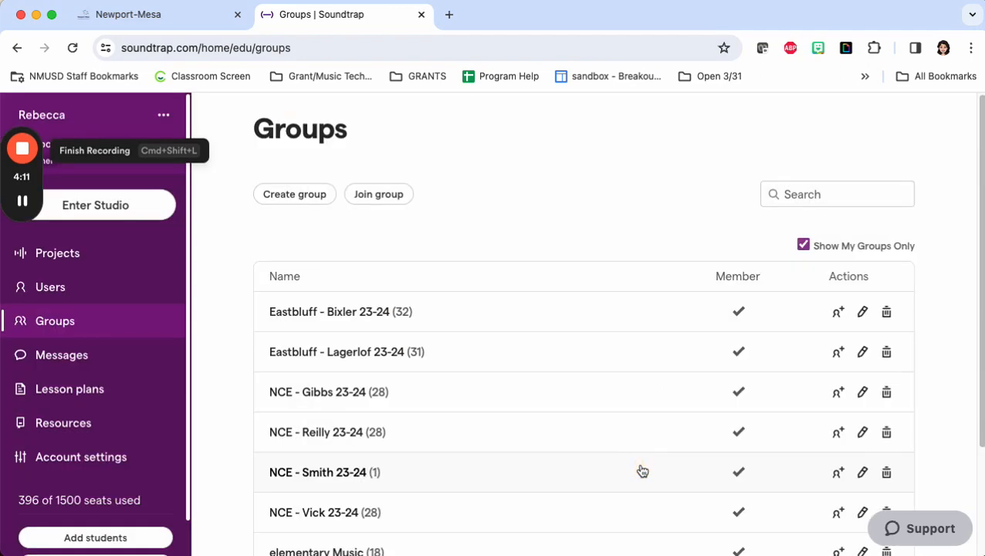
scroll(642, 471, "down", 3)
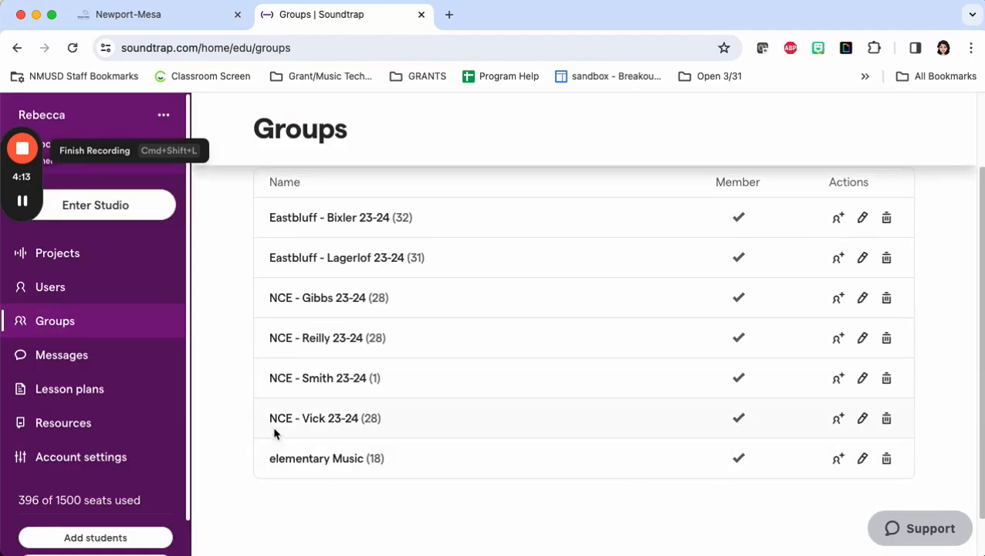
left_click(23, 319)
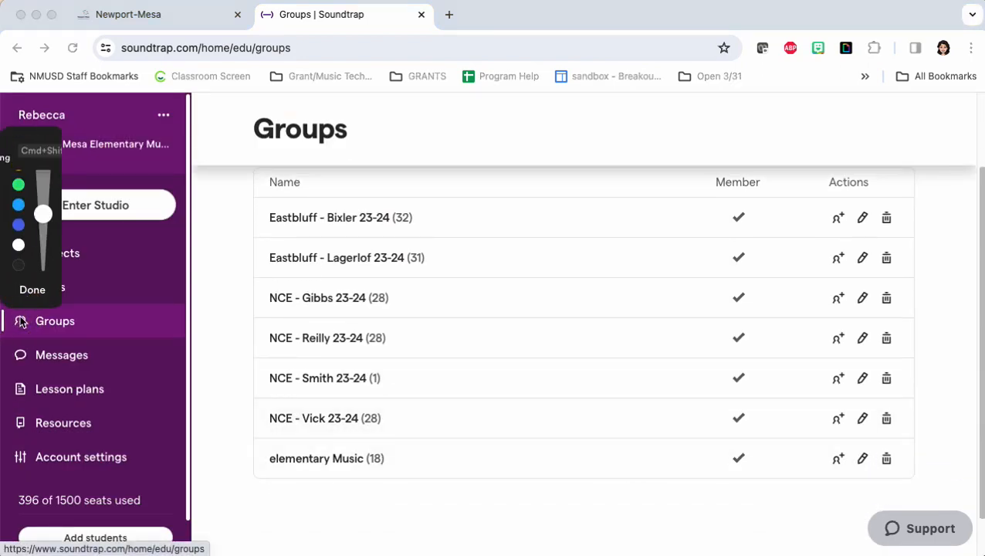
mouse_move(424, 360)
left_mouse_down()
mouse_move(317, 351)
mouse_move(252, 392)
mouse_move(390, 403)
mouse_move(412, 356)
left_mouse_up()
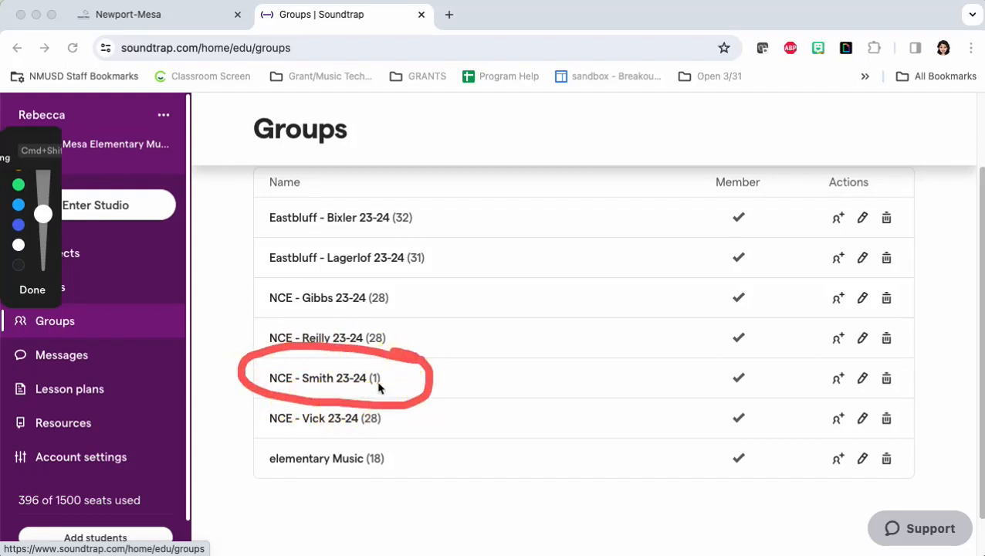
left_click_drag(371, 394, 363, 397)
left_click(28, 288)
Step: Open the newly created NCE group and look over its invite details and member list
left_click(299, 381)
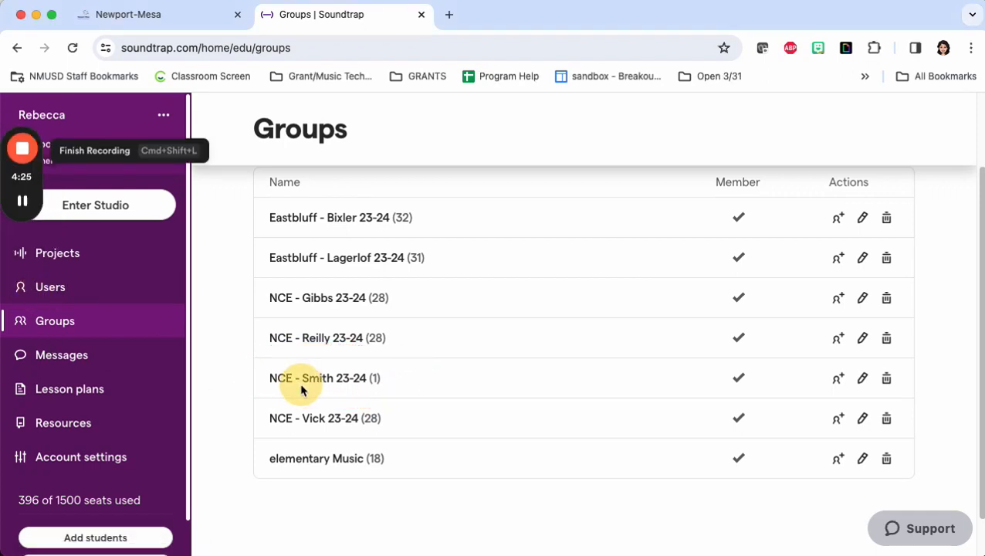
scroll(298, 386, "down", 2)
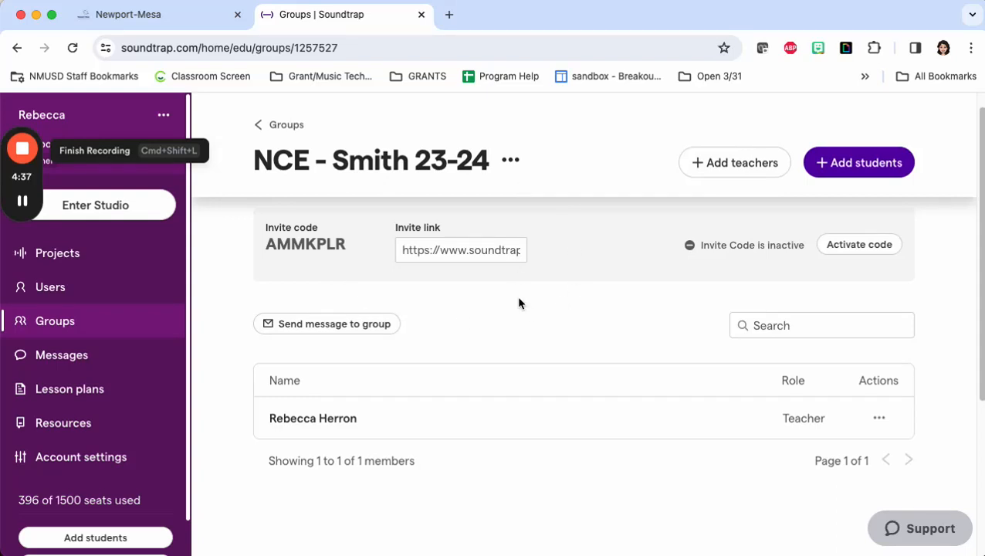
scroll(519, 301, "up", 1)
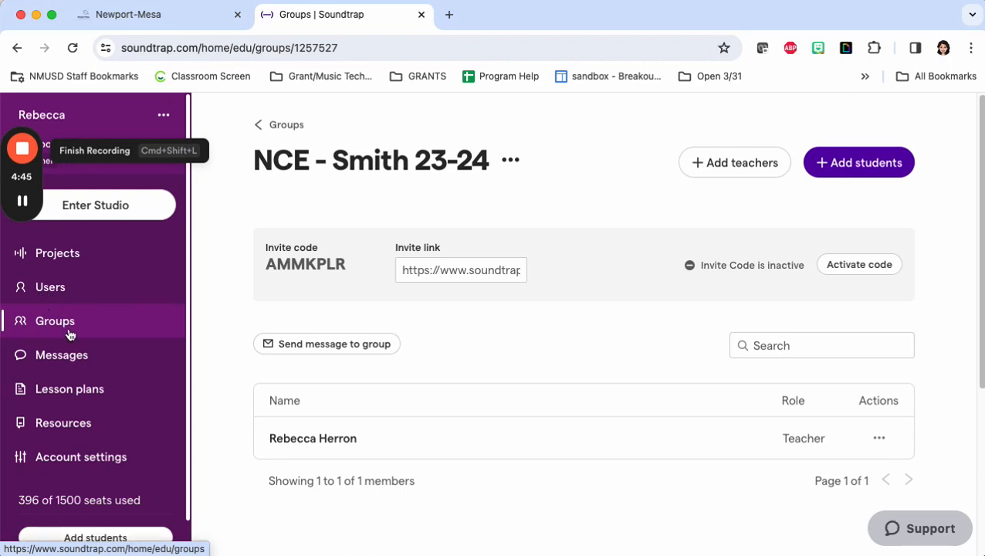
mouse_move(26, 234)
left_click(23, 318)
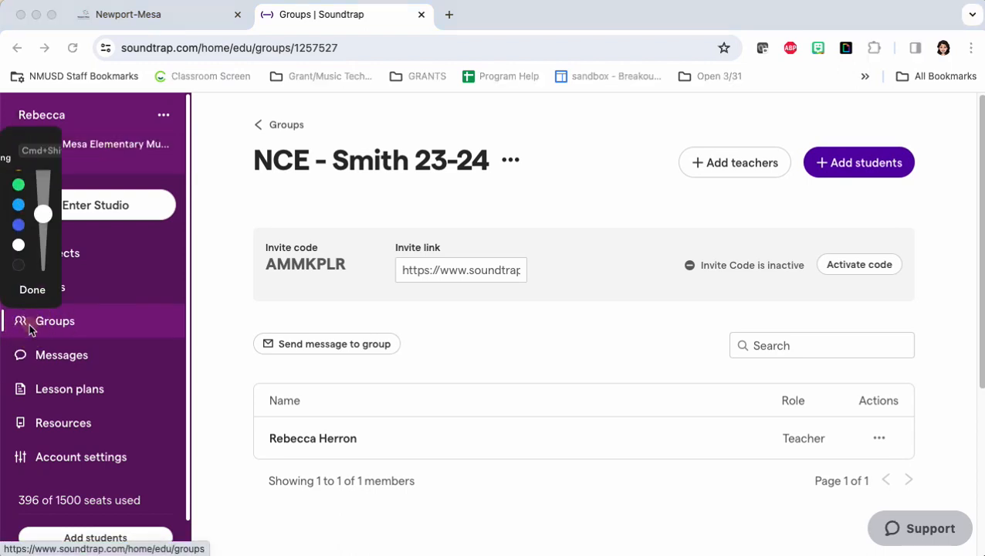
mouse_move(921, 120)
left_mouse_down()
mouse_move(891, 109)
mouse_move(788, 175)
mouse_move(961, 180)
mouse_move(842, 110)
mouse_move(791, 163)
left_mouse_up()
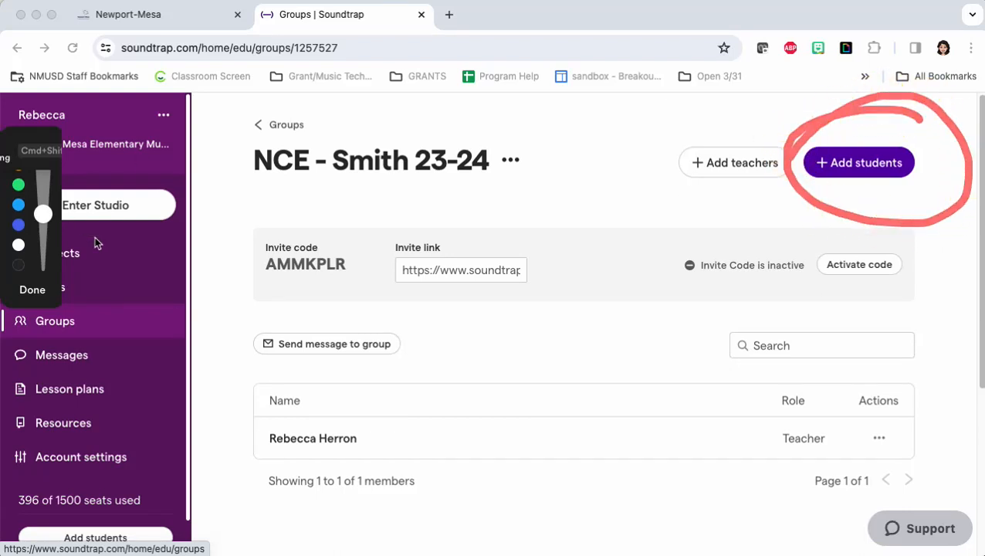
left_click(37, 291)
Step: Open the options for adding students to the new NCE group
left_click(837, 163)
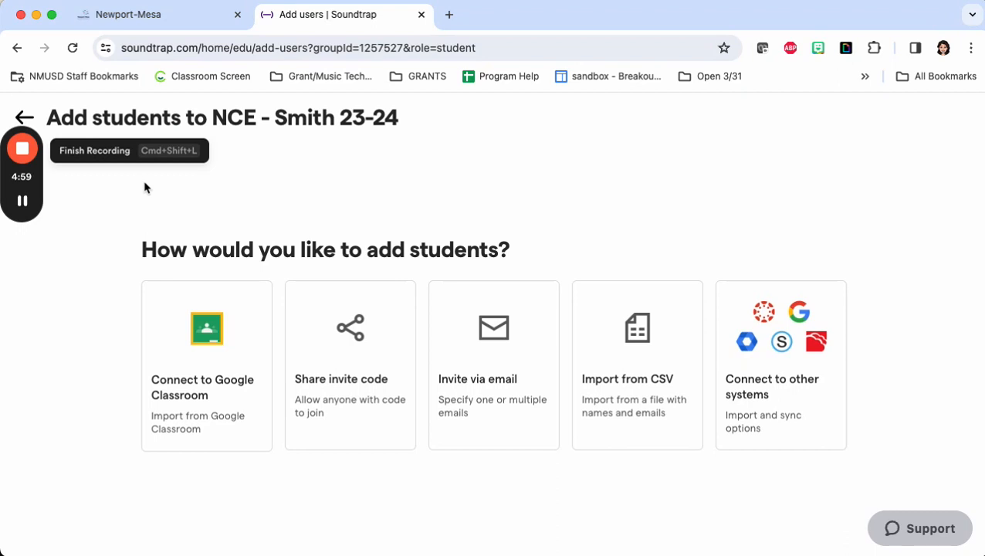
mouse_move(20, 225)
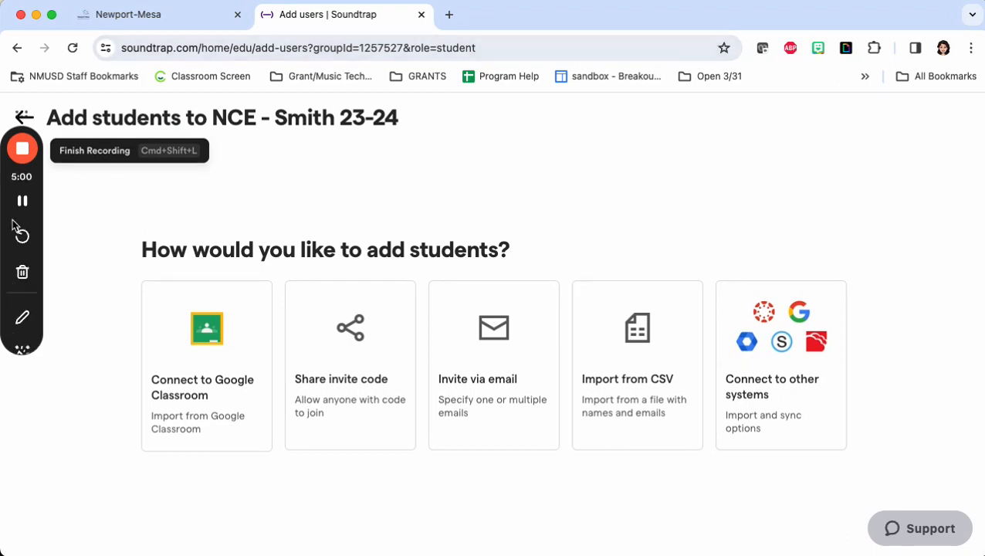
left_click(21, 328)
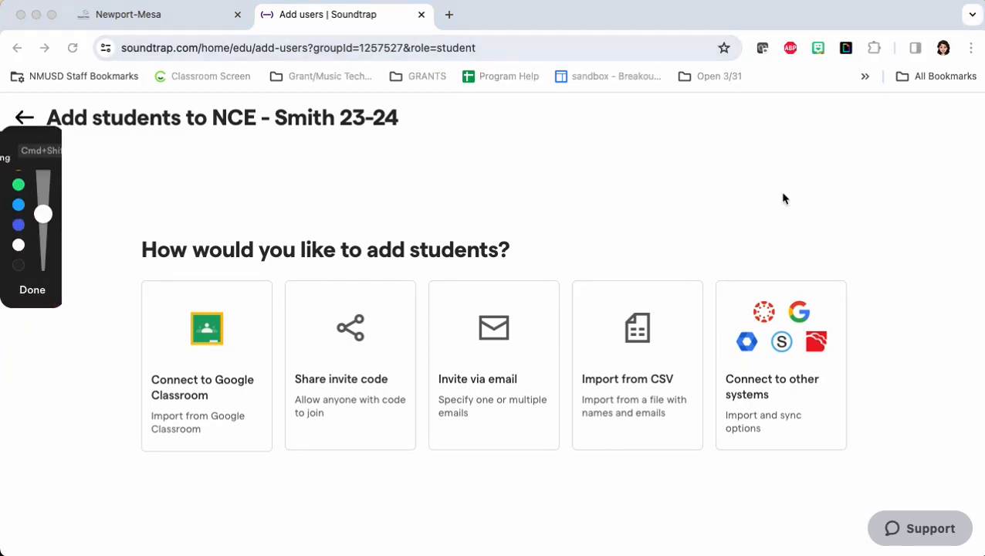
mouse_move(911, 235)
left_mouse_down()
mouse_move(757, 228)
mouse_move(864, 512)
mouse_move(741, 276)
left_mouse_up()
mouse_move(205, 480)
left_mouse_down()
mouse_move(121, 264)
mouse_move(280, 447)
mouse_move(210, 259)
mouse_move(287, 293)
left_mouse_up()
left_click(33, 290)
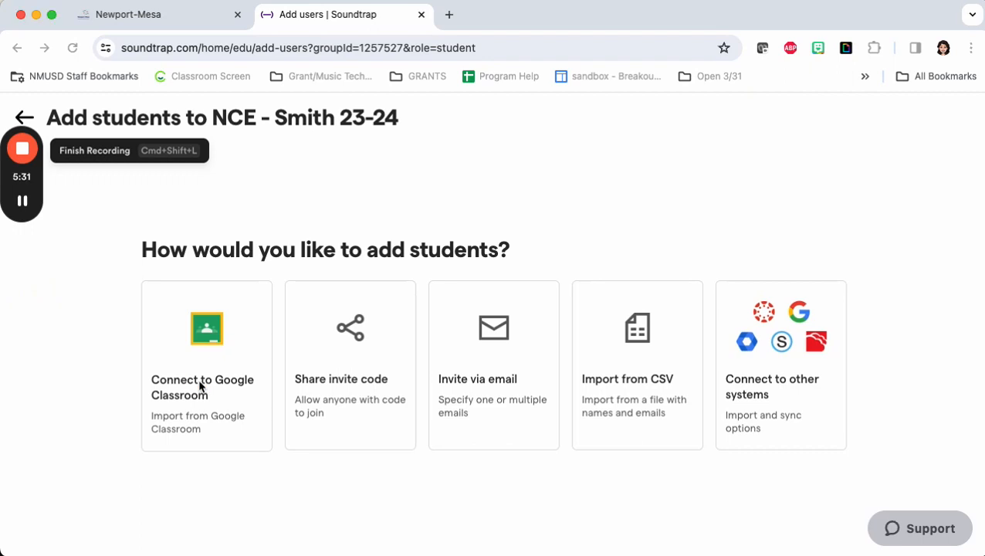
Step: Start a student import from Google Classroom and give Soundtrap access with the teacher's Google account
left_click(205, 346)
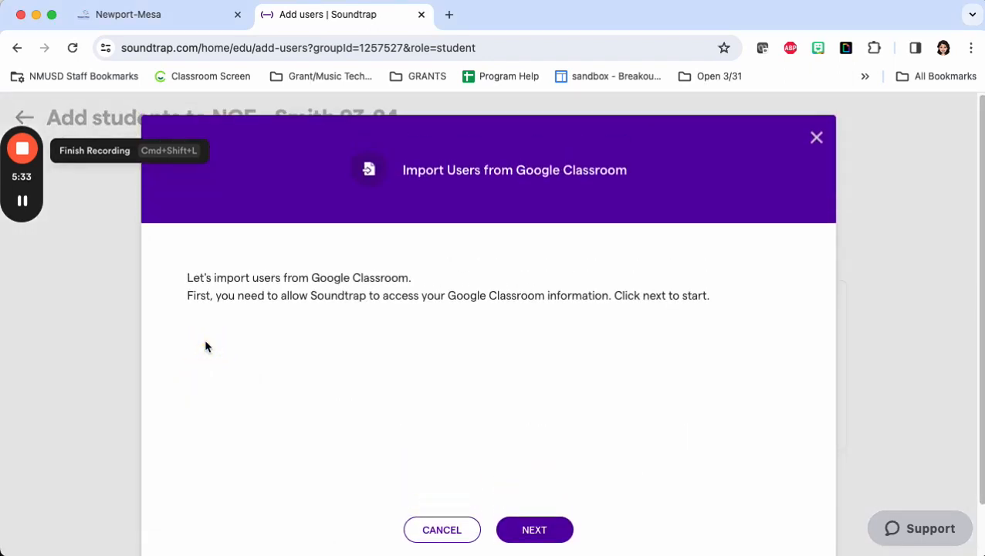
scroll(206, 346, "down", 2)
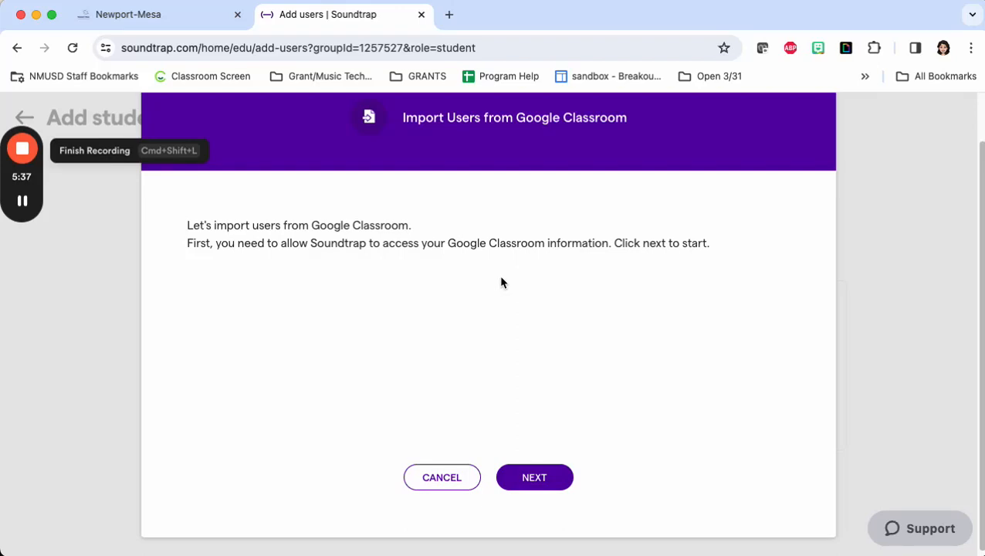
left_click(533, 478)
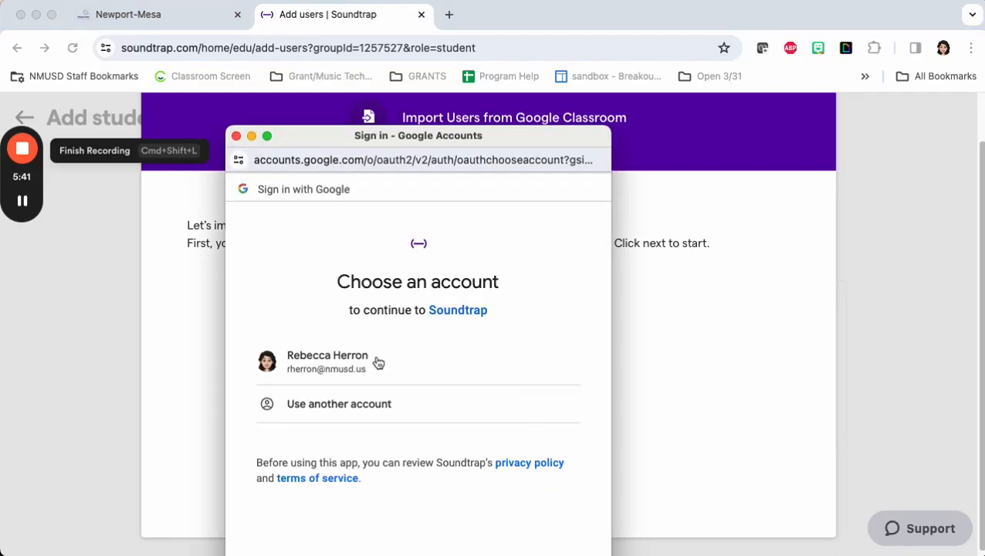
left_click(334, 362)
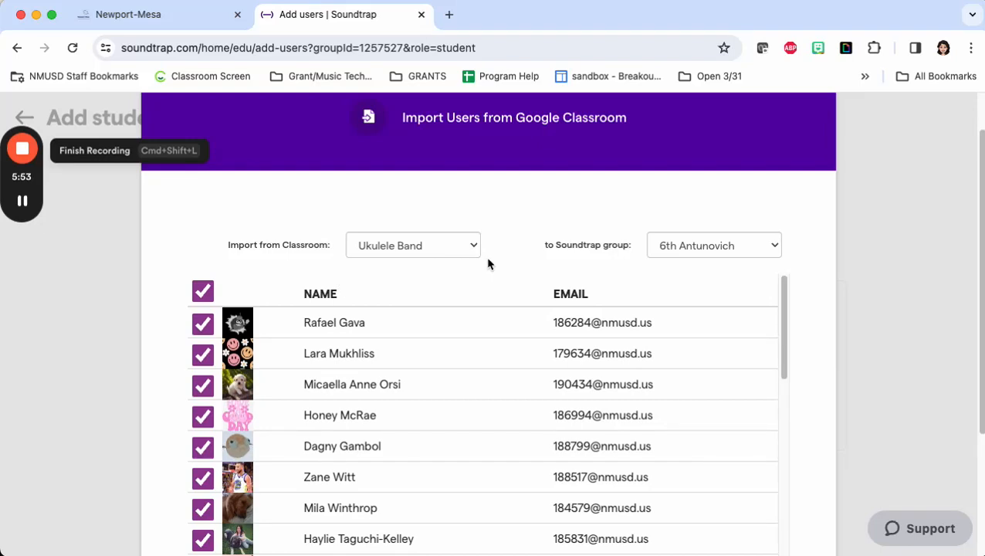
mouse_move(33, 209)
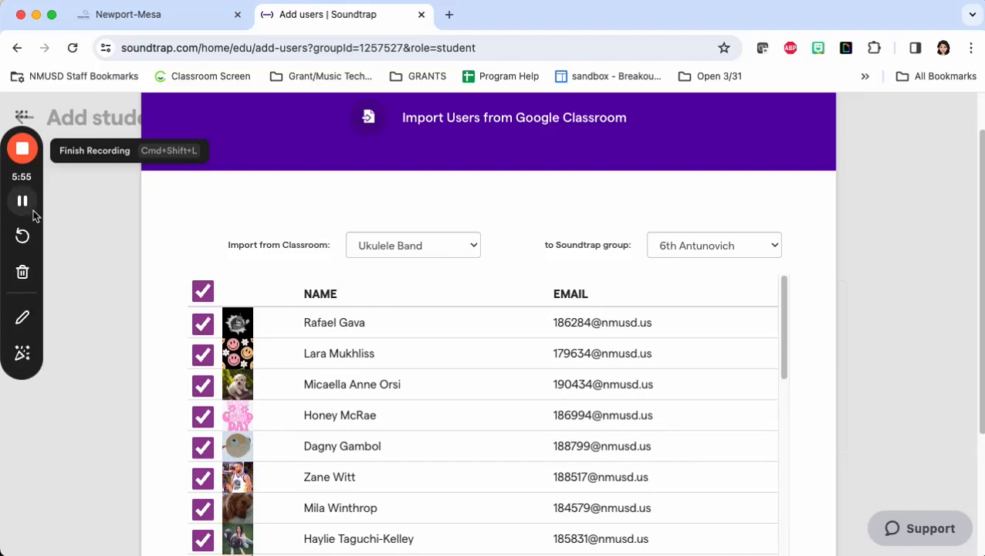
left_click(22, 324)
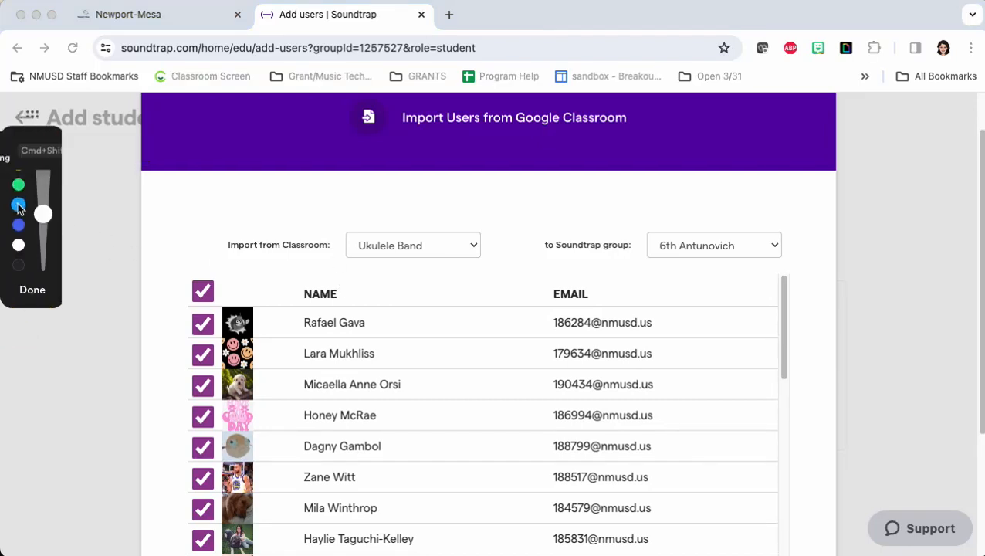
left_click_drag(352, 267, 478, 268)
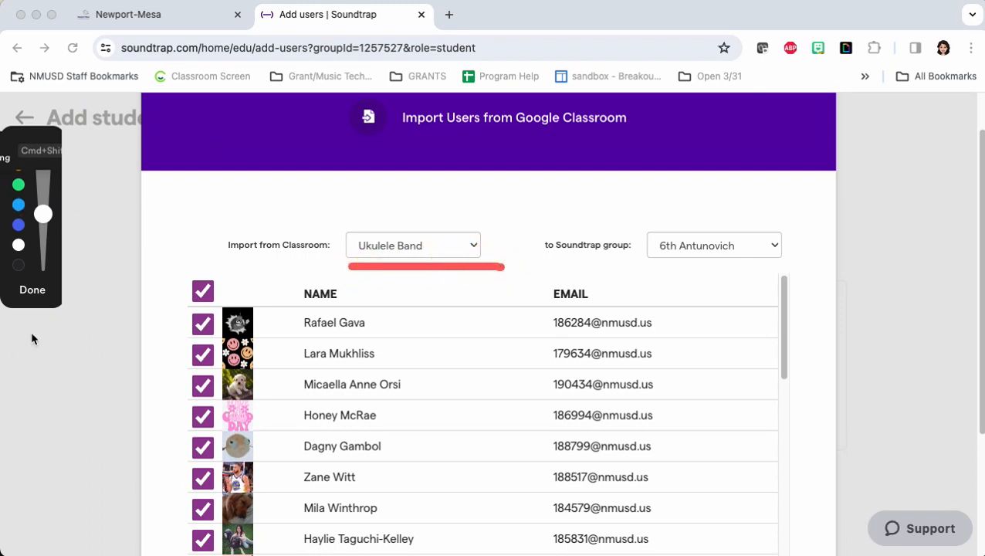
left_click(34, 291)
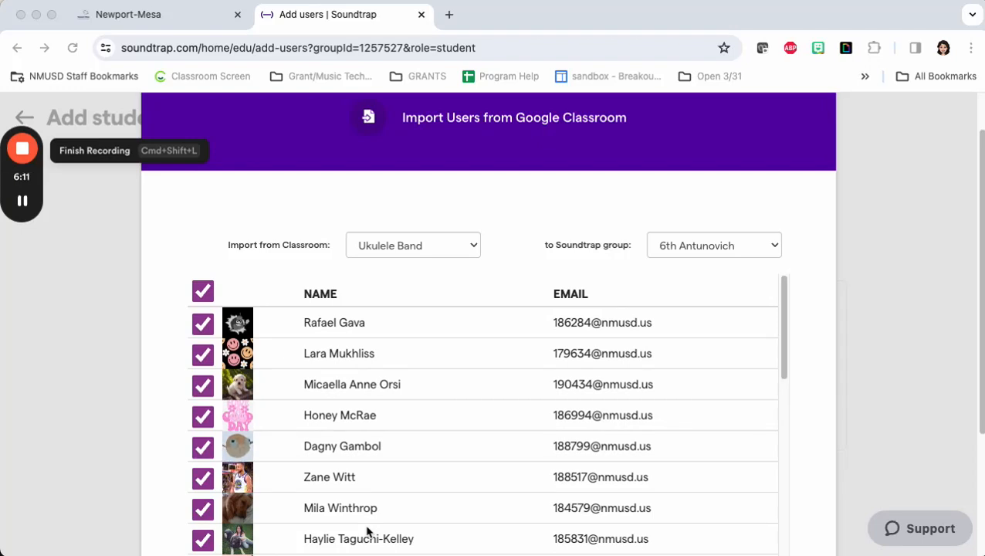
Step: Look through the list of students selected for import from the Ukulele Band classroom
scroll(368, 532, "down", 5)
scroll(368, 531, "down", 6)
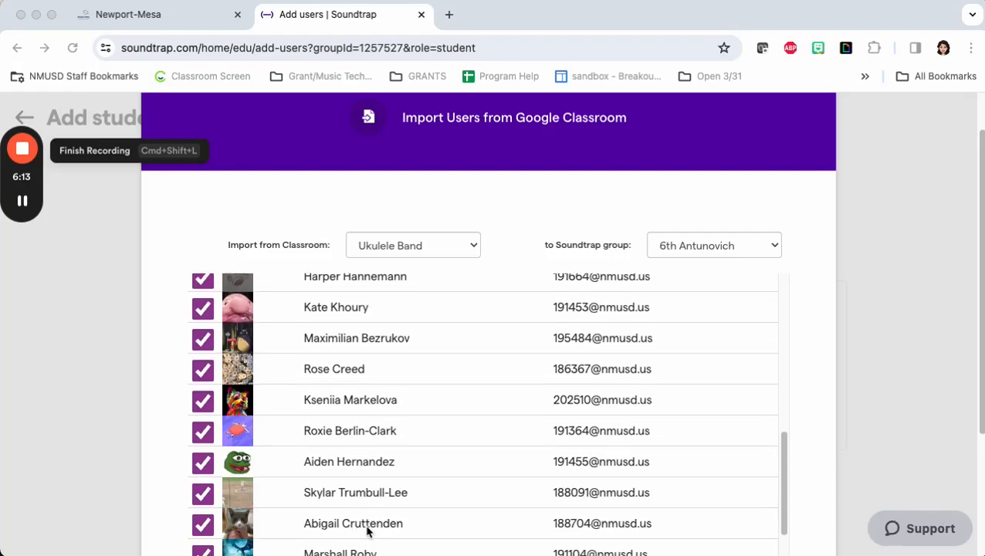
scroll(368, 531, "up", 10)
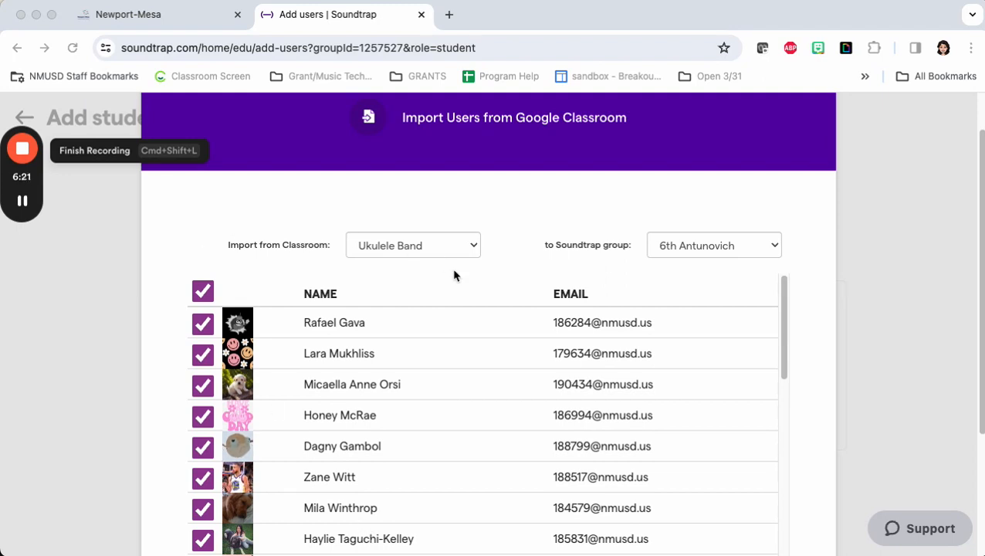
mouse_move(33, 292)
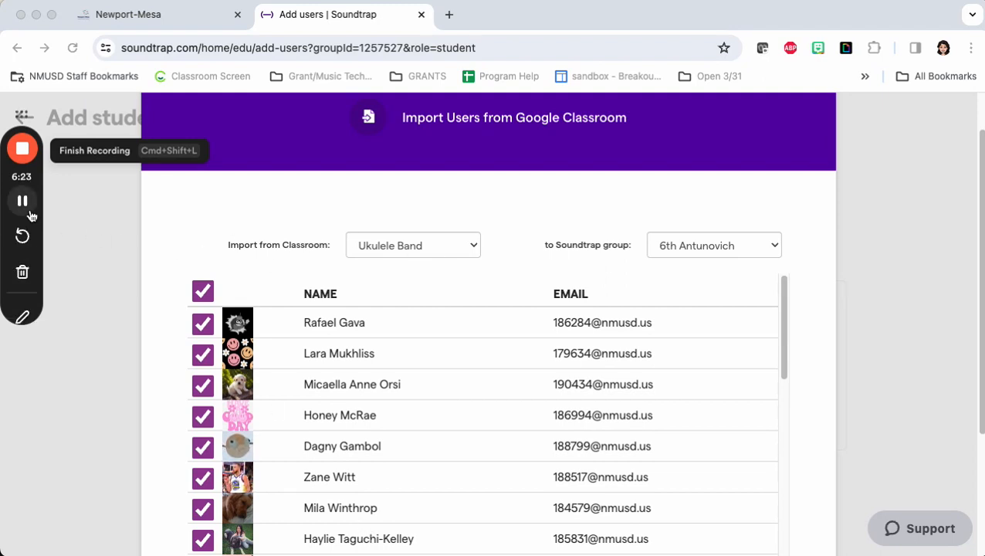
left_click(31, 318)
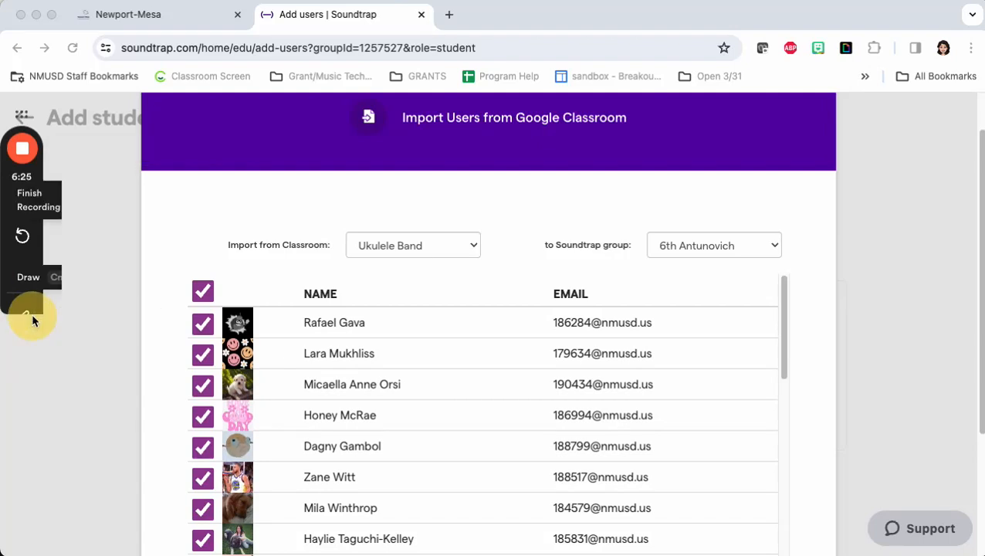
left_click_drag(321, 265, 516, 271)
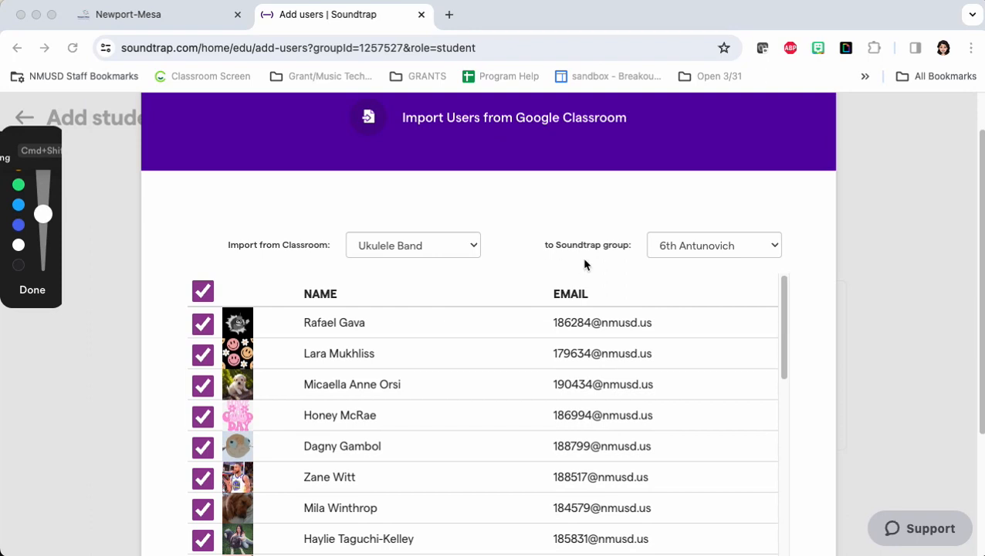
mouse_move(635, 265)
left_mouse_down()
mouse_move(633, 193)
mouse_move(590, 266)
mouse_move(768, 160)
left_mouse_up()
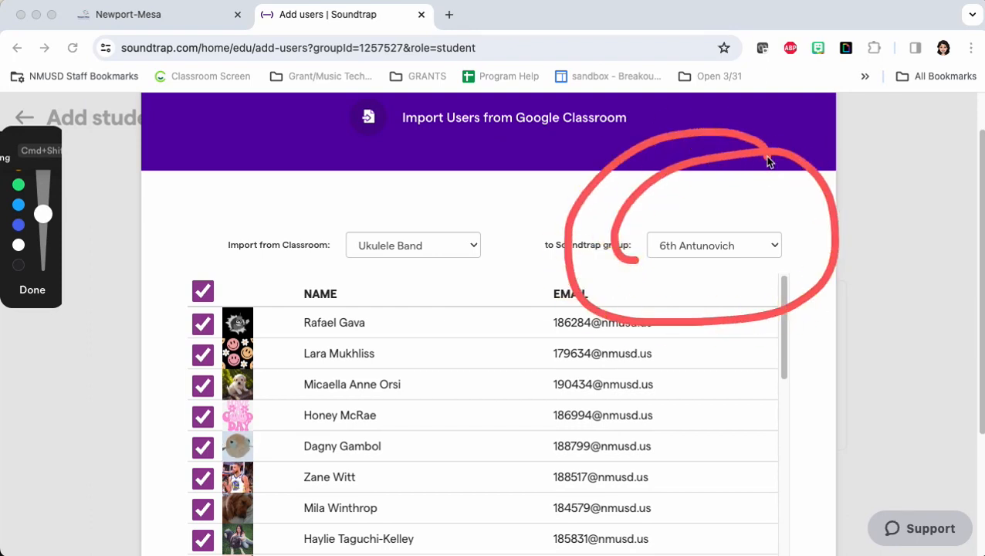
left_click(34, 291)
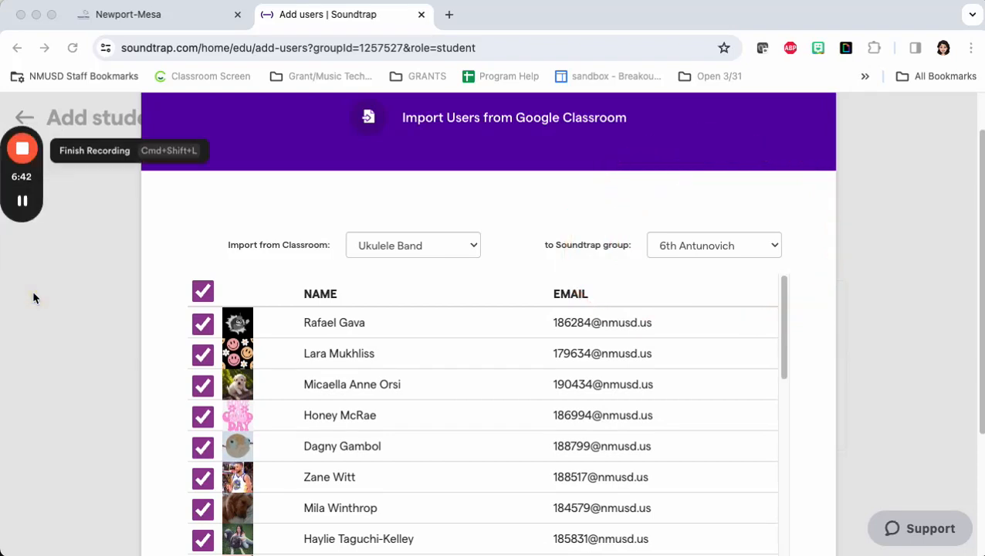
Step: Set the new NCE 23-24 group as the Soundtrap destination for the Google Classroom import
left_click(774, 248)
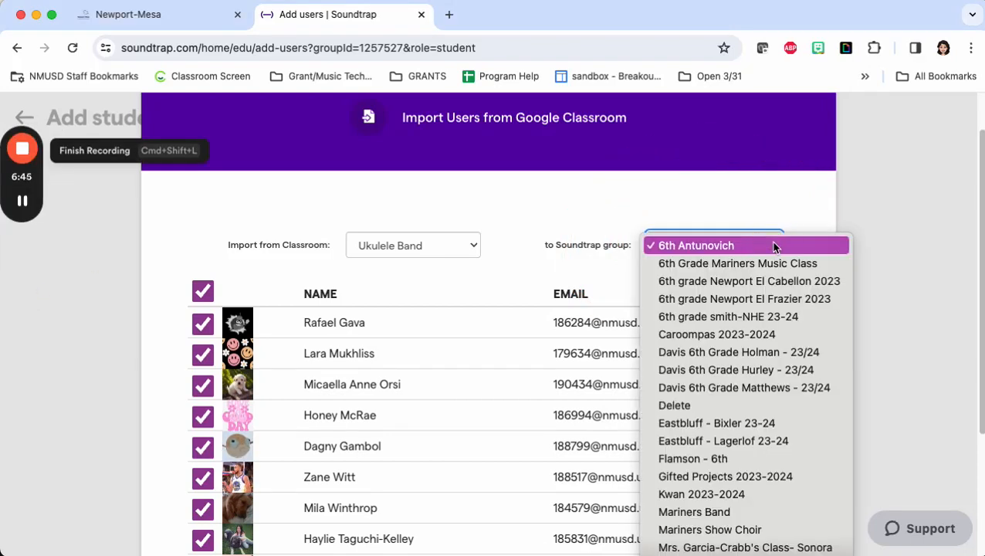
scroll(782, 478, "down", 2)
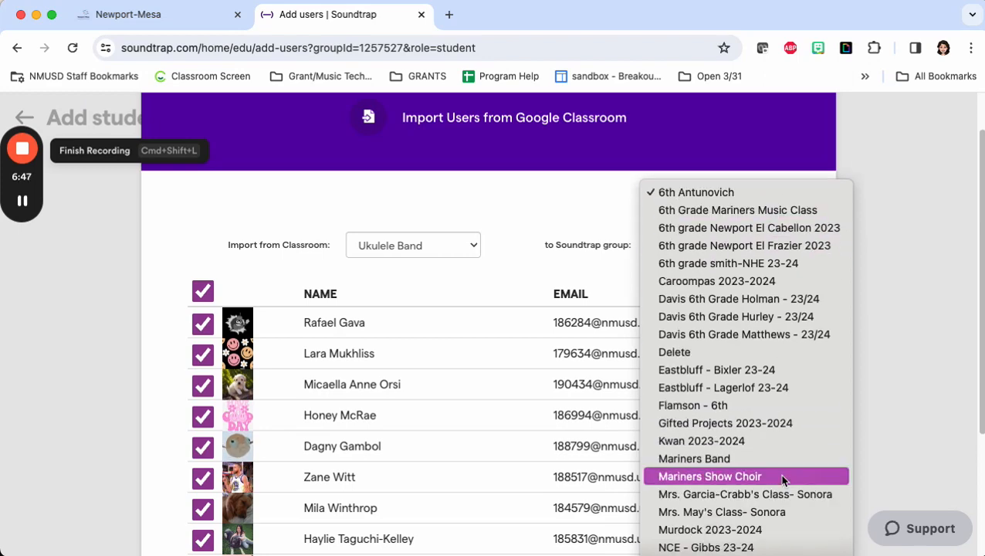
scroll(783, 479, "down", 3)
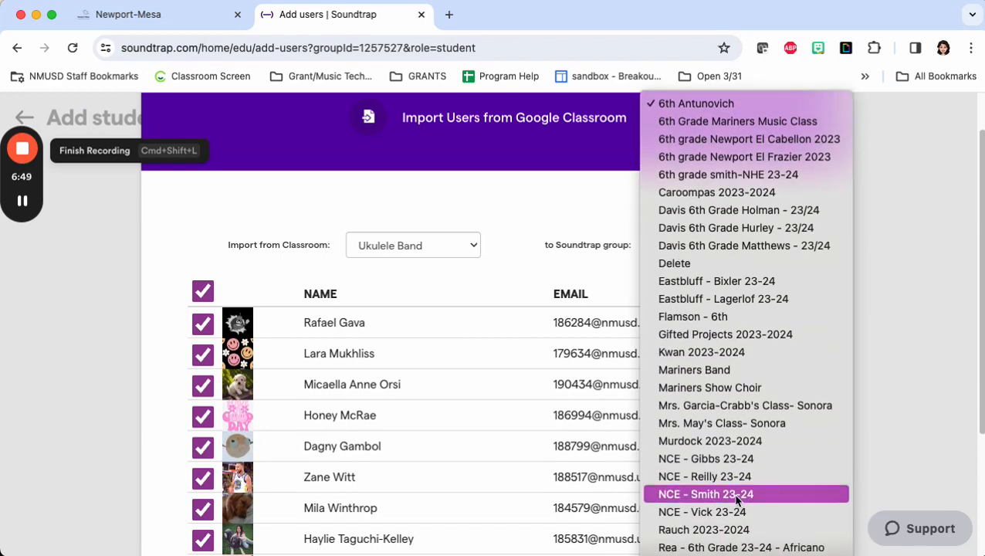
left_click(736, 501)
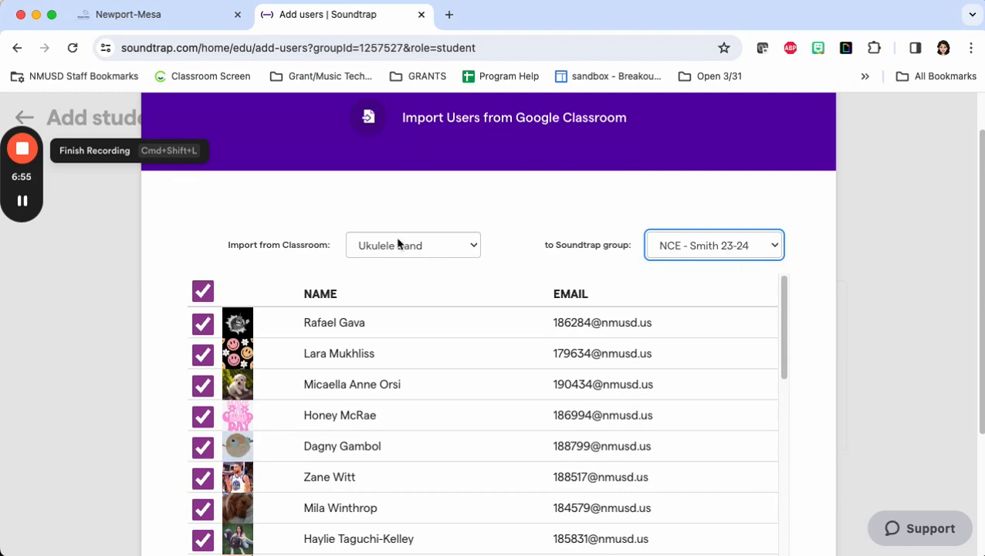
Step: Check which Google Classroom classes are available as the import source, keep Ukulele Band, and cancel the import
left_click(474, 247)
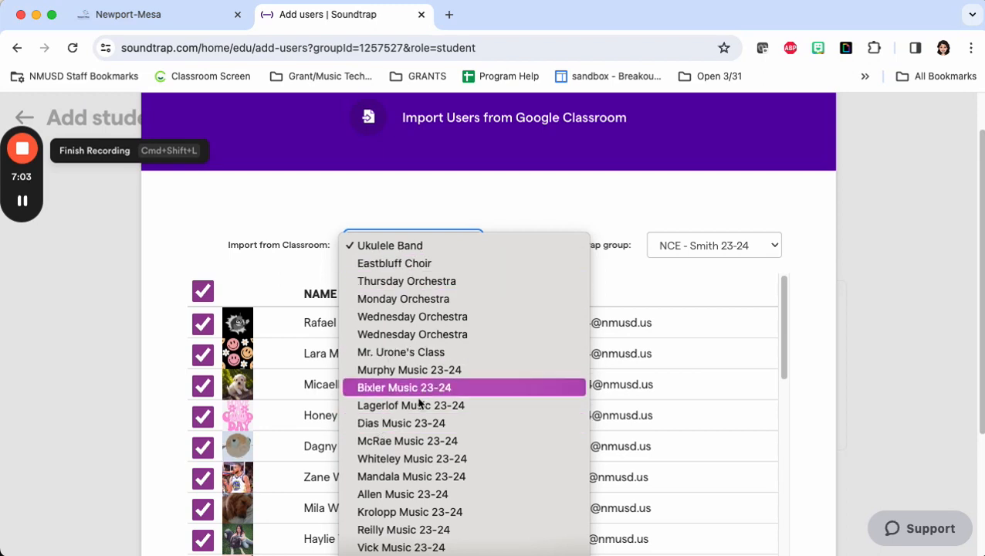
left_click(660, 193)
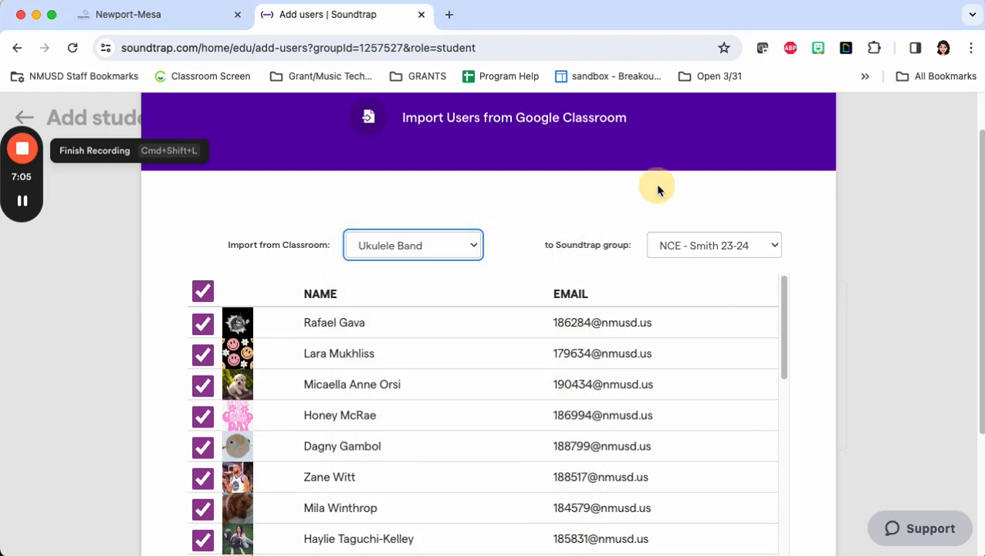
scroll(780, 256, "down", 5)
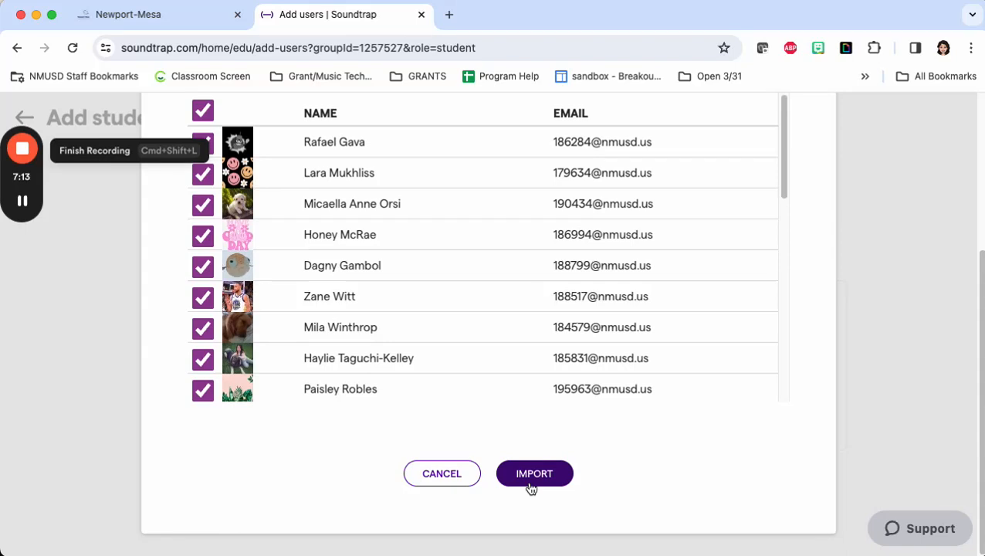
scroll(516, 488, "up", 1)
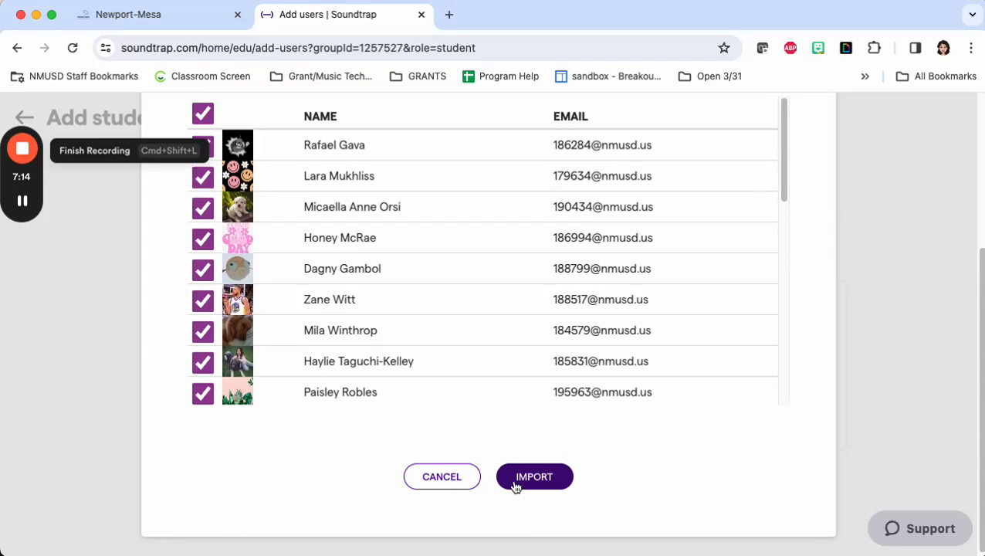
left_click(454, 481)
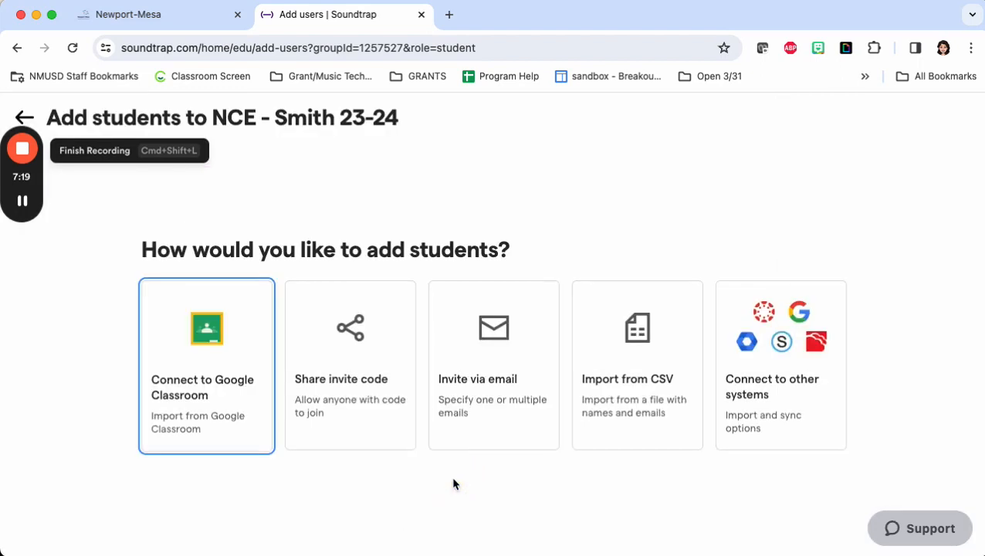
Step: Leave the options for adding students and return to the overview of all groups
left_click(27, 122)
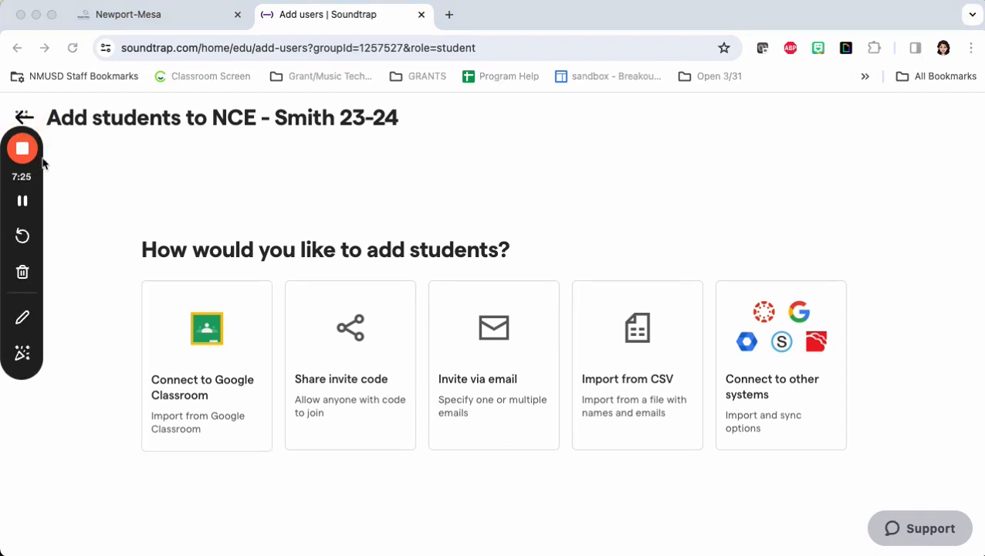
left_click(31, 118)
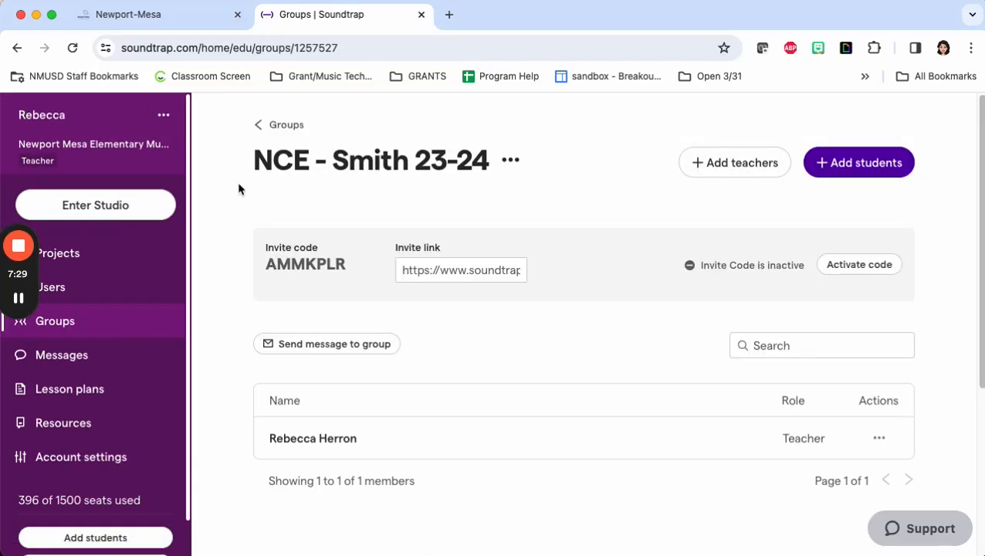
left_click(283, 125)
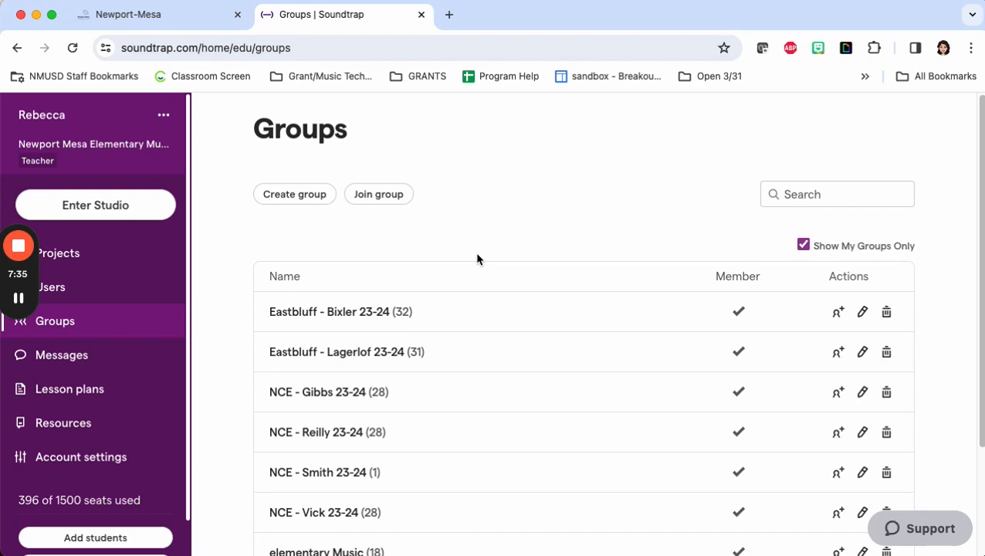
Step: Open the first listed Eastbluff 23-24 group and look through its student and teacher members
left_click(340, 312)
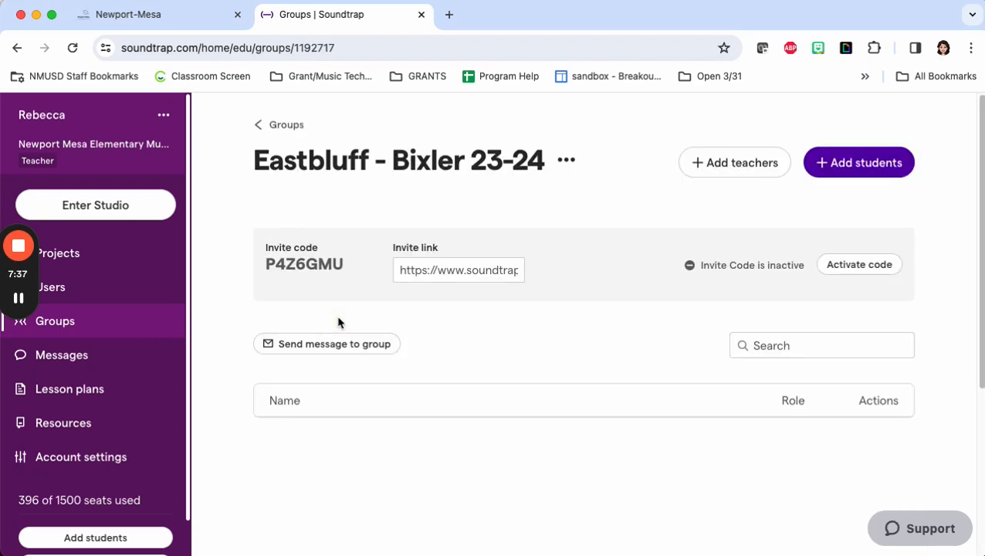
scroll(338, 323, "down", 5)
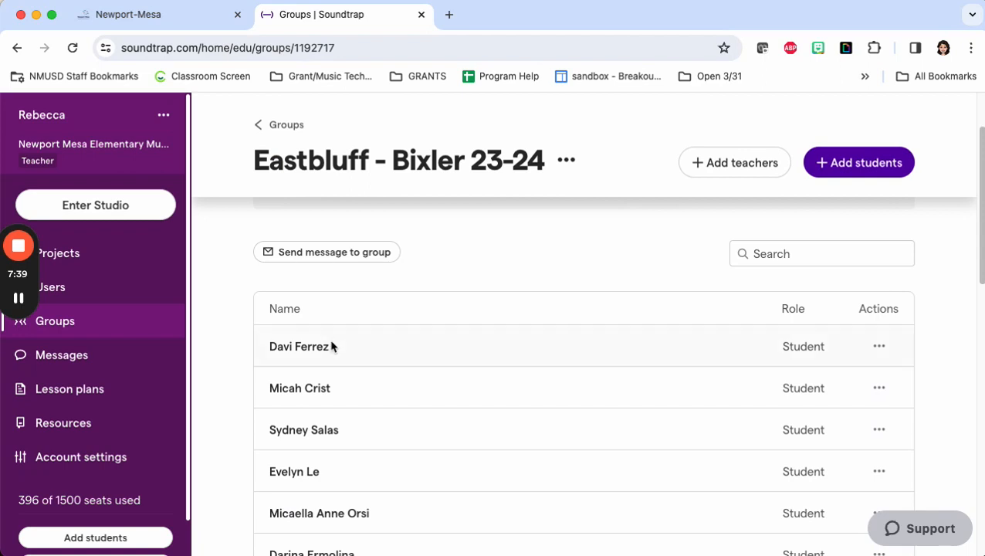
scroll(332, 346, "down", 10)
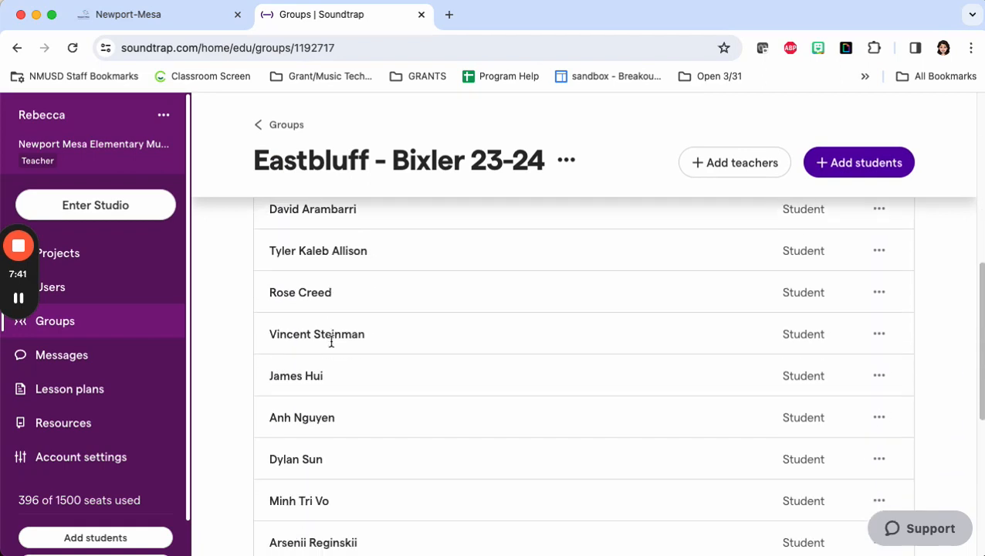
scroll(332, 346, "down", 3)
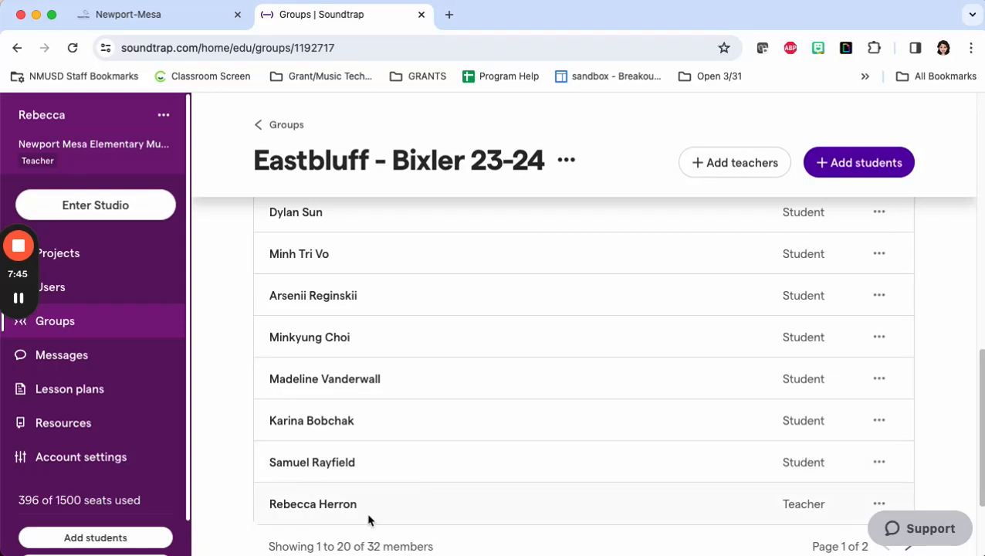
scroll(807, 508, "up", 14)
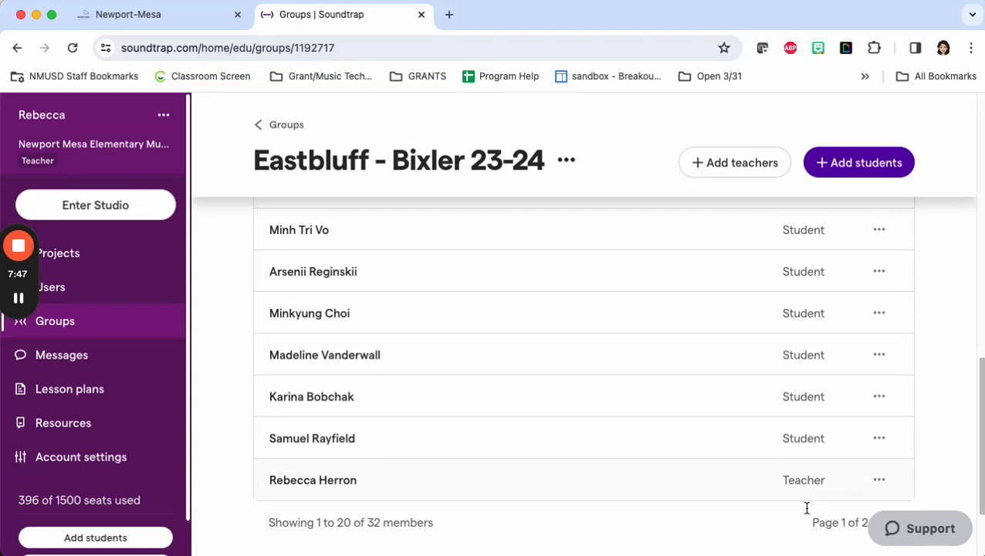
scroll(807, 514, "down", 12)
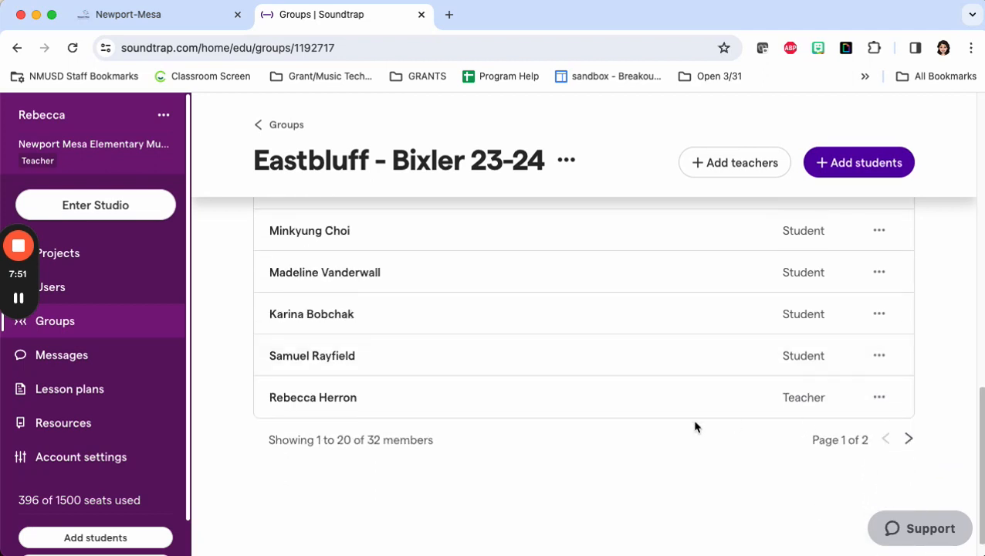
scroll(696, 425, "up", 7)
scroll(695, 426, "up", 4)
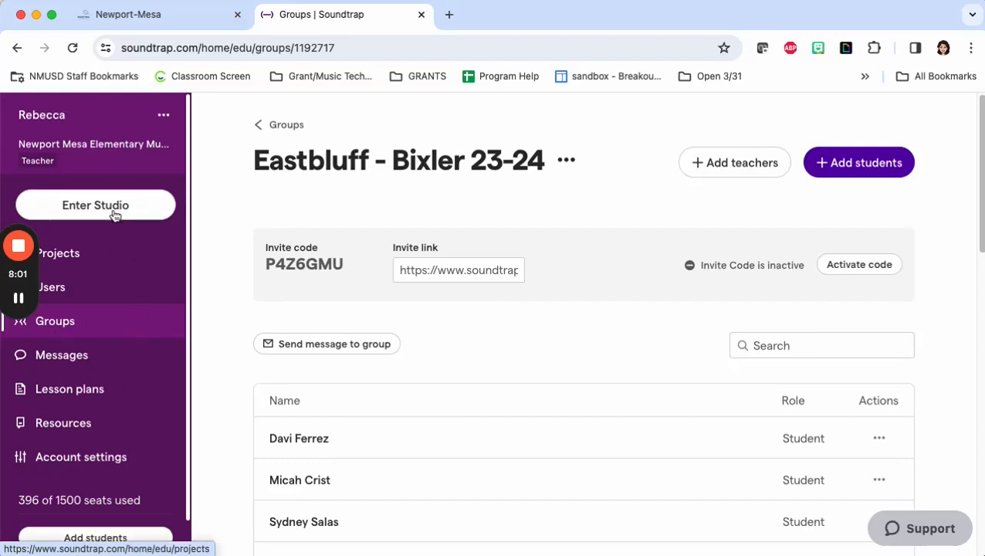
Step: Create another group called "Name of Class" with the teacher included as a member
left_click(62, 329)
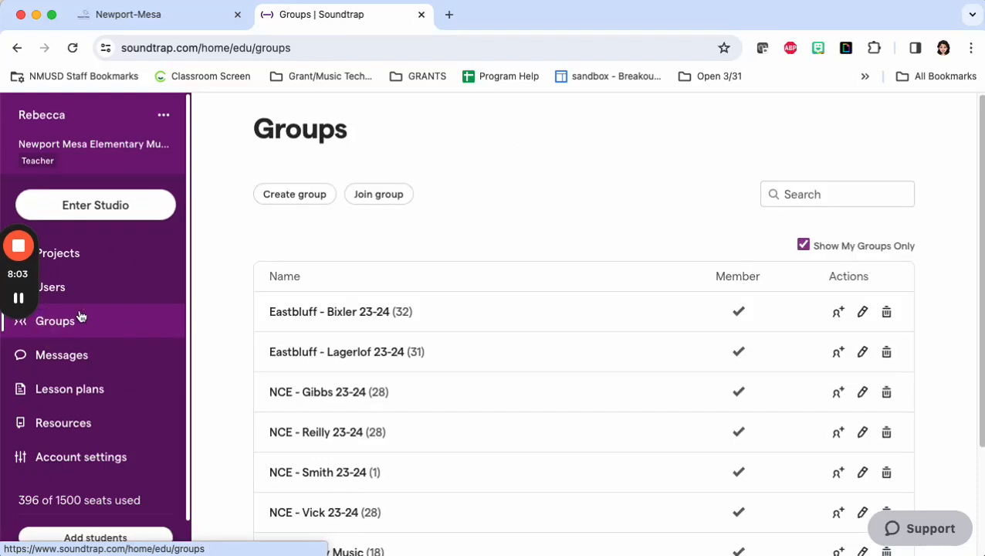
left_click(309, 197)
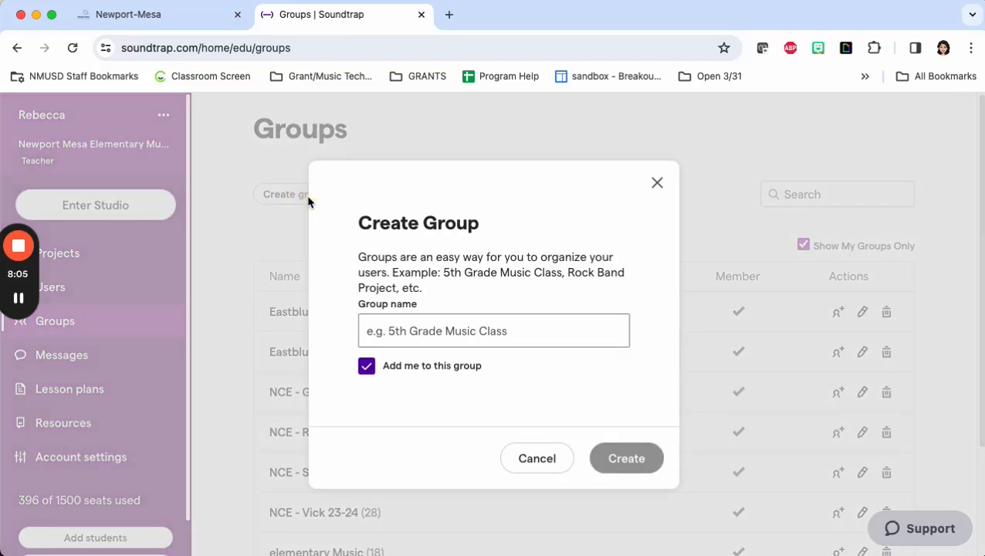
left_click(371, 328)
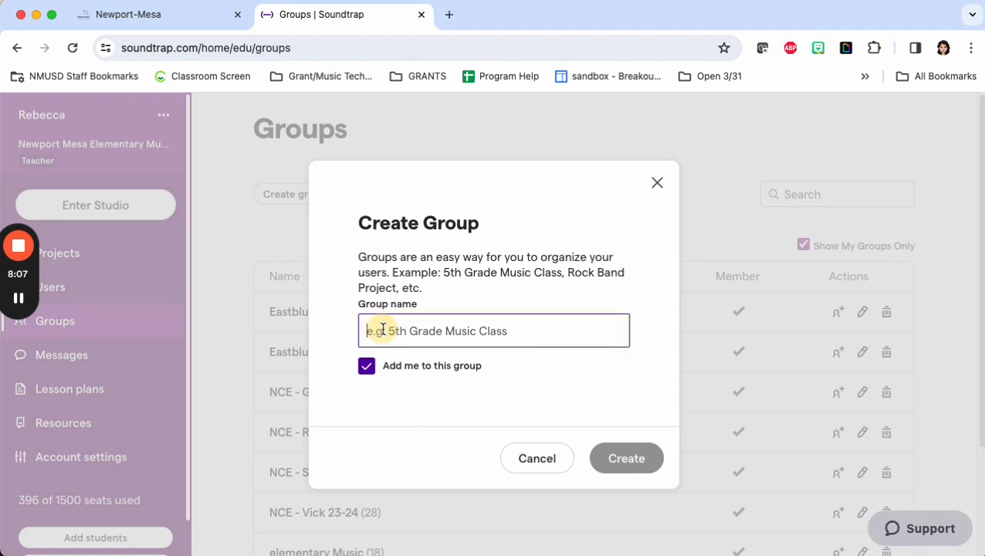
type("Nam")
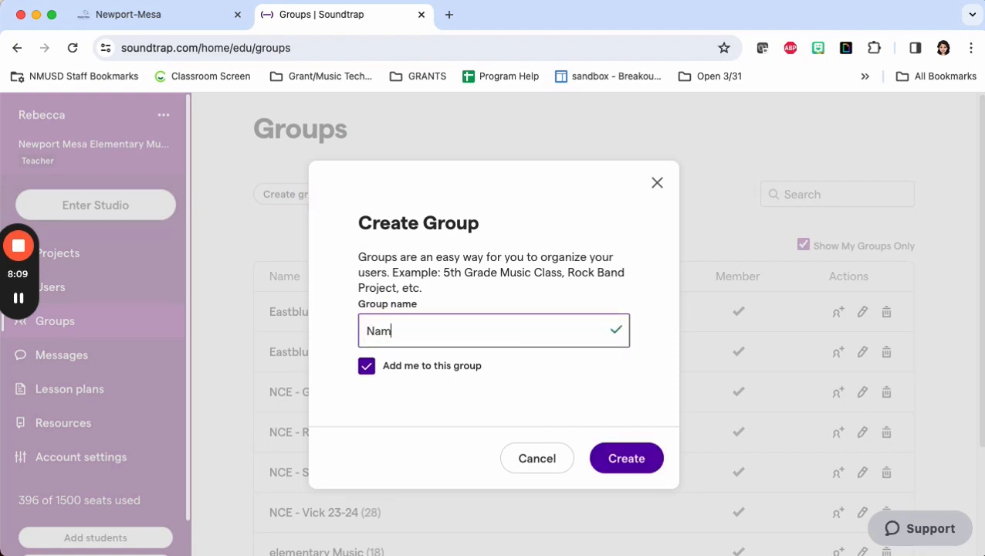
type("e of X")
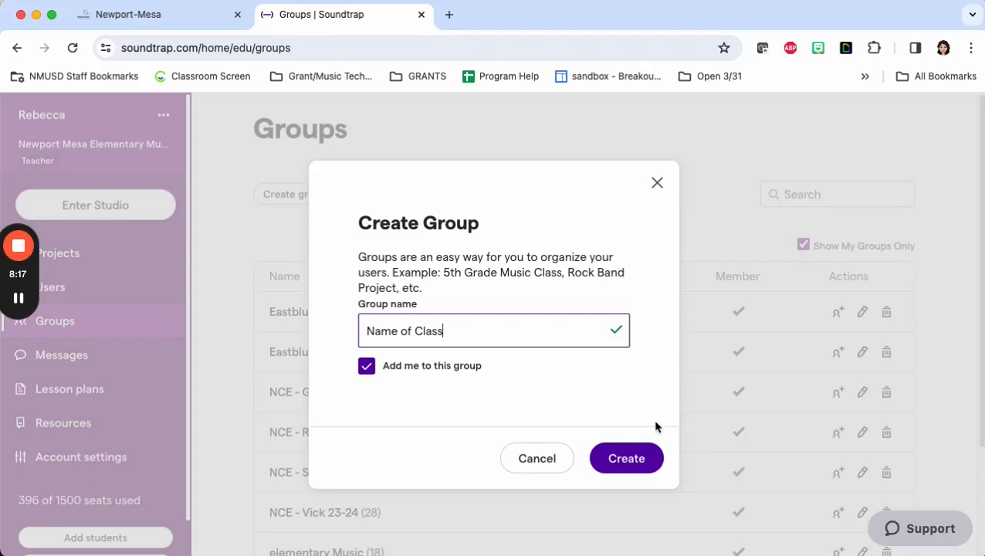
left_click(636, 460)
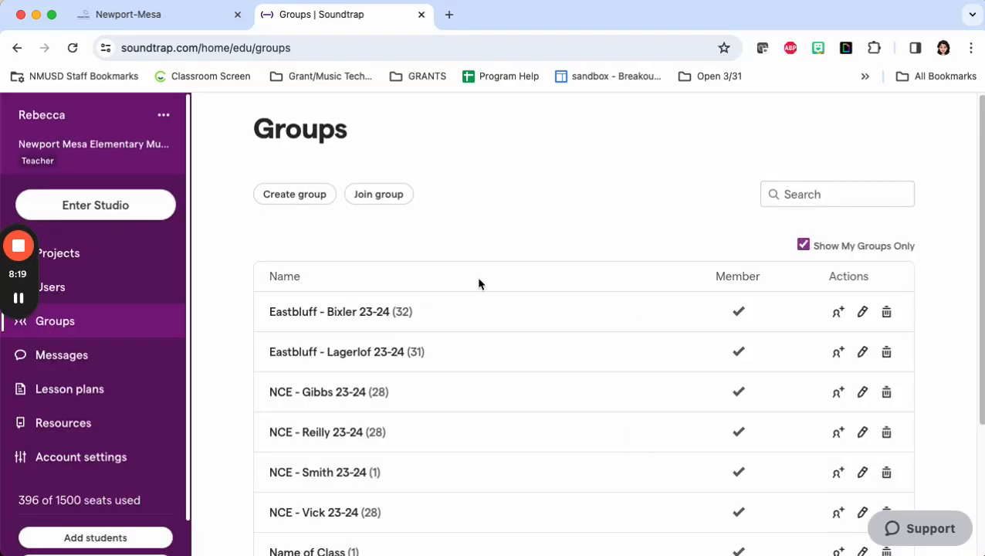
Step: Open the Name of Class group, view its options for adding students, and return to the group page
scroll(478, 278, "down", 5)
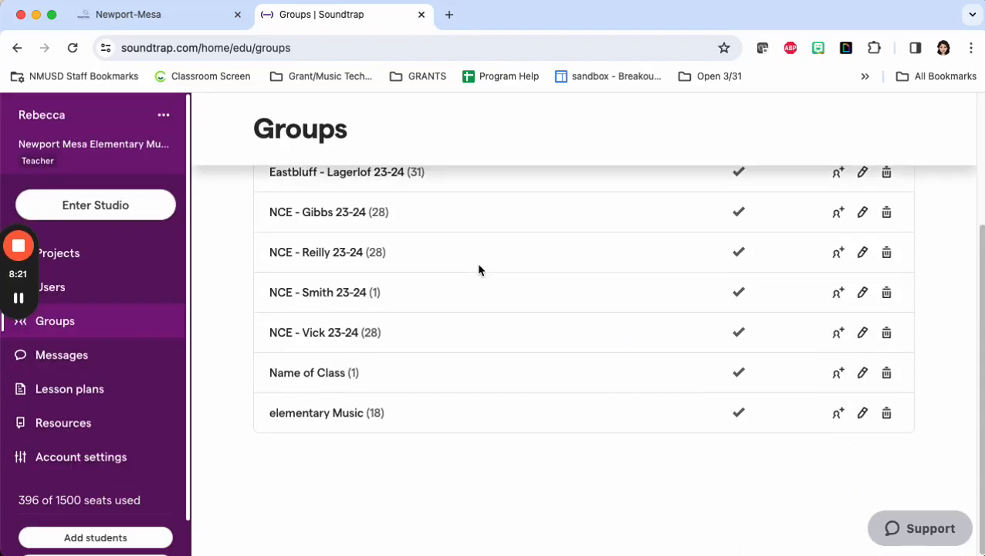
left_click(301, 373)
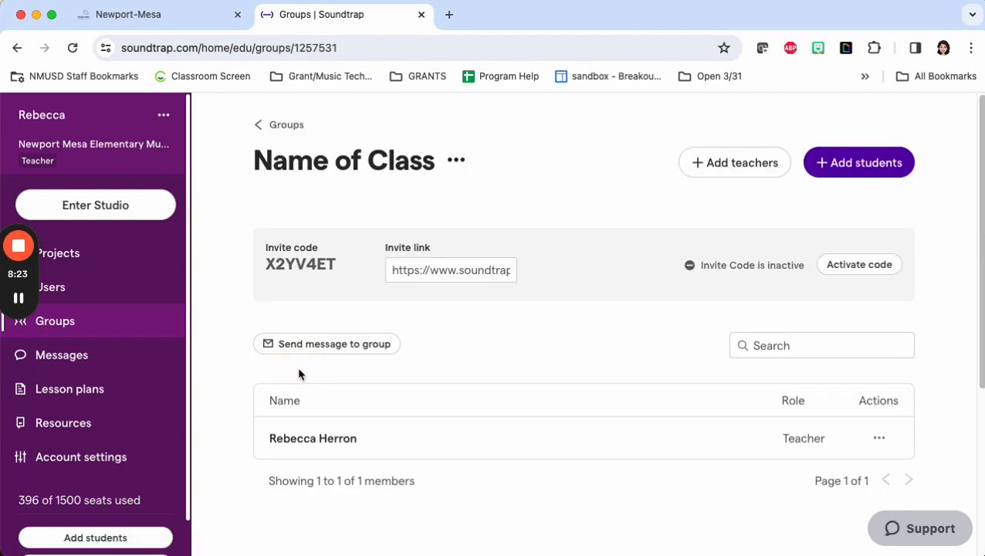
left_click(880, 174)
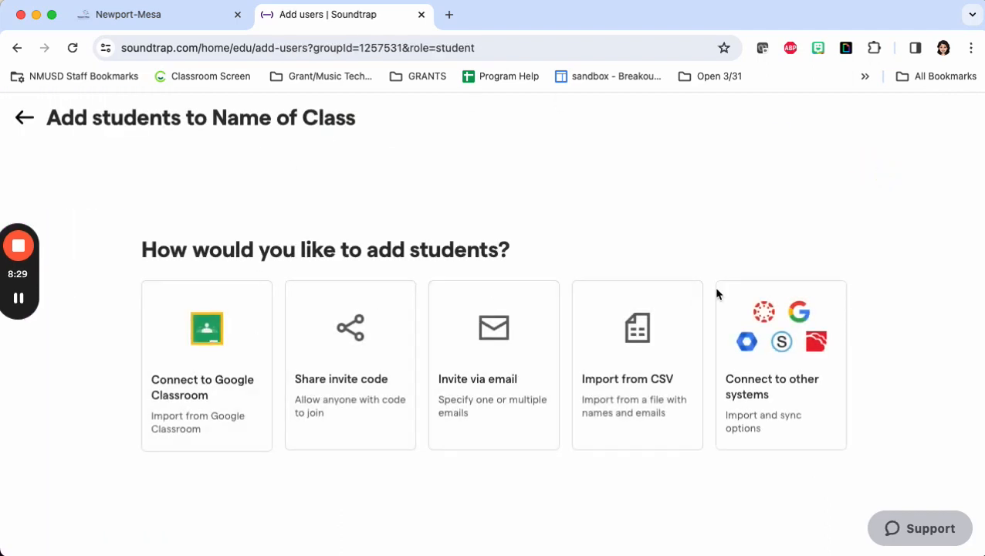
left_click(22, 116)
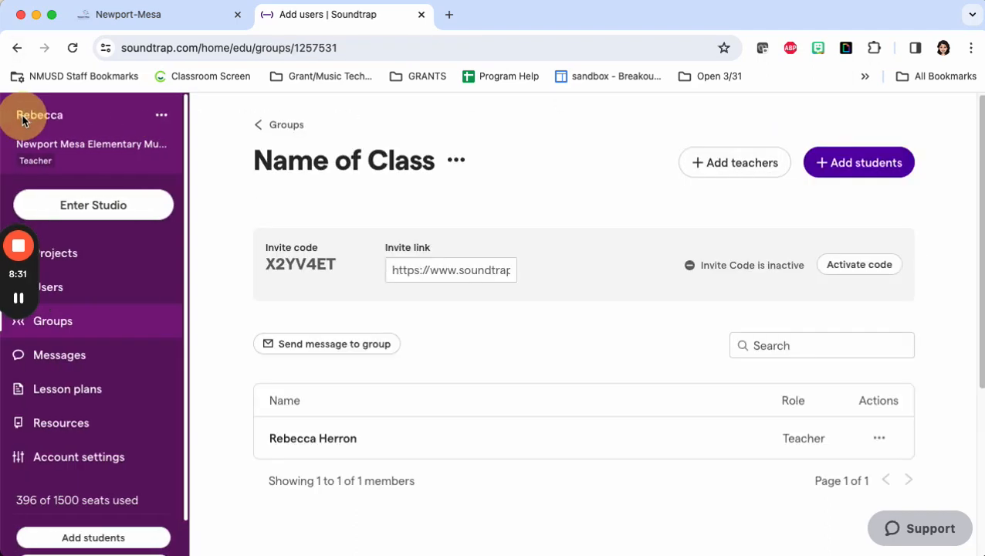